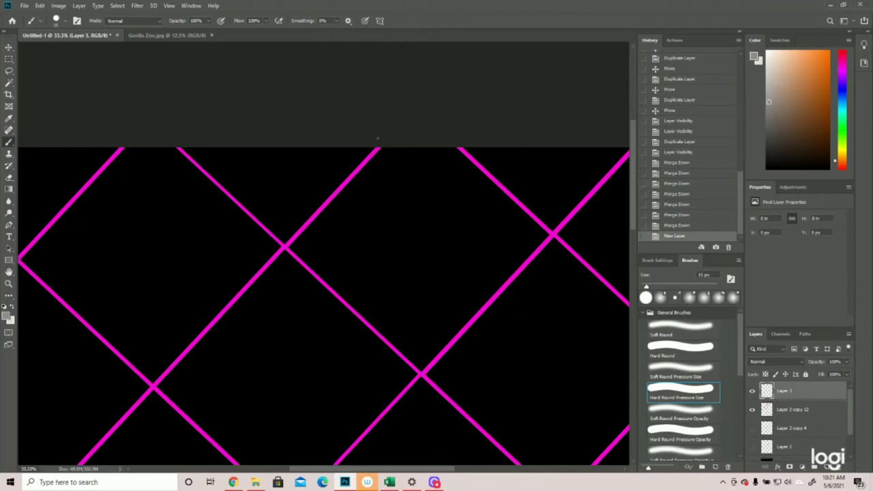
- Brush a thin grey wire on Layer 3 along the magenta guide from the canvas's top edge down to the upper-middle grid crossing
{"action": "left_click_drag", "start_coordinate": [374, 146], "coordinate": [351, 170]}
{"action": "left_click_drag", "start_coordinate": [359, 161], "coordinate": [334, 187]}
{"action": "left_click", "coordinate": [331, 189]}
{"action": "left_click", "coordinate": [327, 194]}
{"action": "left_click", "coordinate": [321, 198]}
{"action": "left_click", "coordinate": [315, 204]}
{"action": "left_click", "coordinate": [310, 213]}
{"action": "left_click_drag", "start_coordinate": [319, 207], "coordinate": [297, 229]}
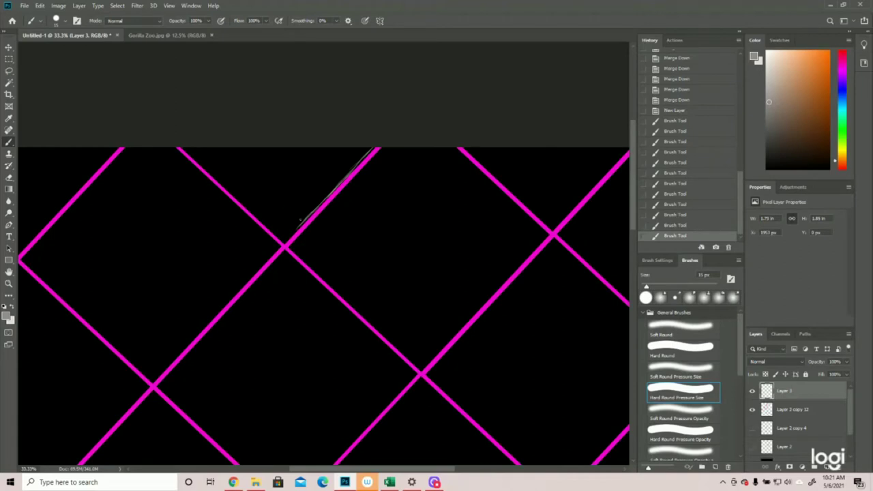
{"action": "left_click", "coordinate": [295, 228]}
{"action": "left_click", "coordinate": [292, 231]}
{"action": "left_click", "coordinate": [289, 234]}
{"action": "left_click", "coordinate": [286, 236]}
{"action": "left_click", "coordinate": [283, 240]}
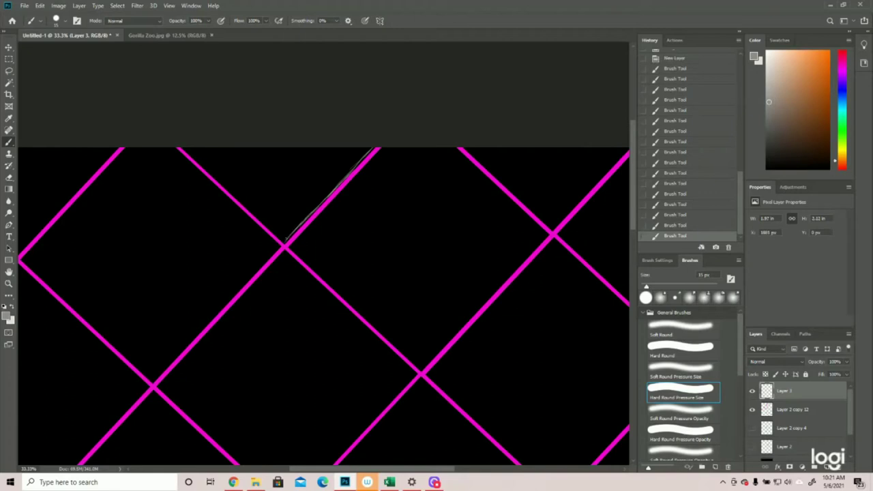
{"action": "left_click", "coordinate": [285, 240]}
{"action": "left_click", "coordinate": [283, 242]}
- Brush grey wires along the other three guides meeting at the upper-middle crossing, forming a small twist at the joint
{"action": "left_click_drag", "start_coordinate": [282, 249], "coordinate": [247, 298]}
{"action": "mouse_move", "coordinate": [179, 146]}
{"action": "left_mouse_down"}
{"action": "mouse_move", "coordinate": [279, 240]}
{"action": "mouse_move", "coordinate": [268, 228]}
{"action": "left_mouse_up"}
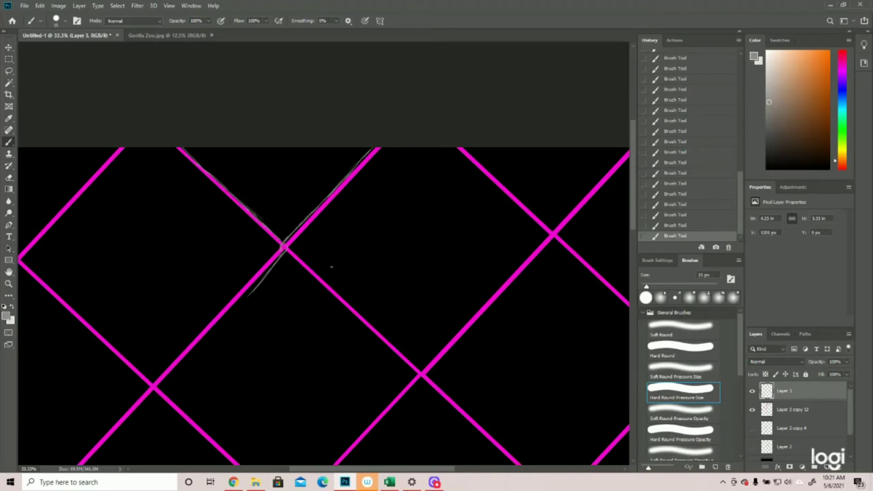
{"action": "left_click_drag", "start_coordinate": [285, 250], "coordinate": [388, 344]}
{"action": "left_click_drag", "start_coordinate": [250, 292], "coordinate": [240, 306]}
{"action": "left_click_drag", "start_coordinate": [270, 272], "coordinate": [232, 317]}
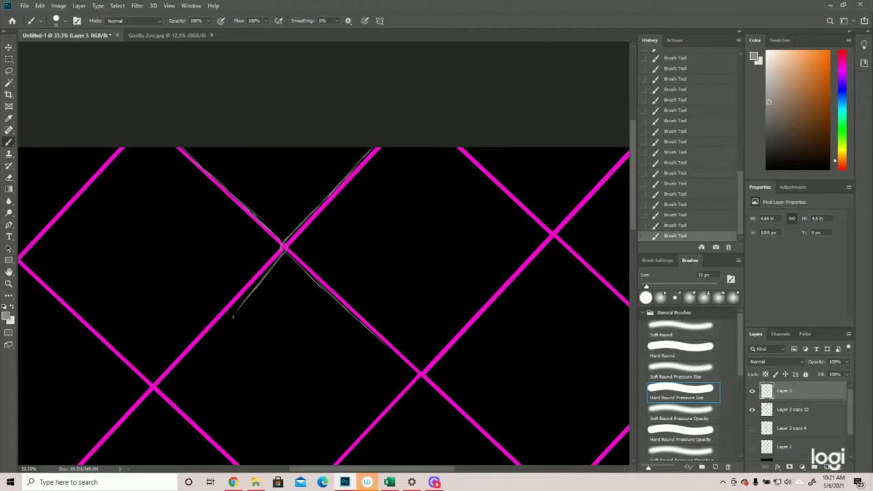
- Extend the lower-left wire to the next crossing down and brush that crossing's twist, upper-left wire and lower-left wire
{"action": "scroll", "coordinate": [324, 279], "scroll_direction": "down", "scroll_amount": 3}
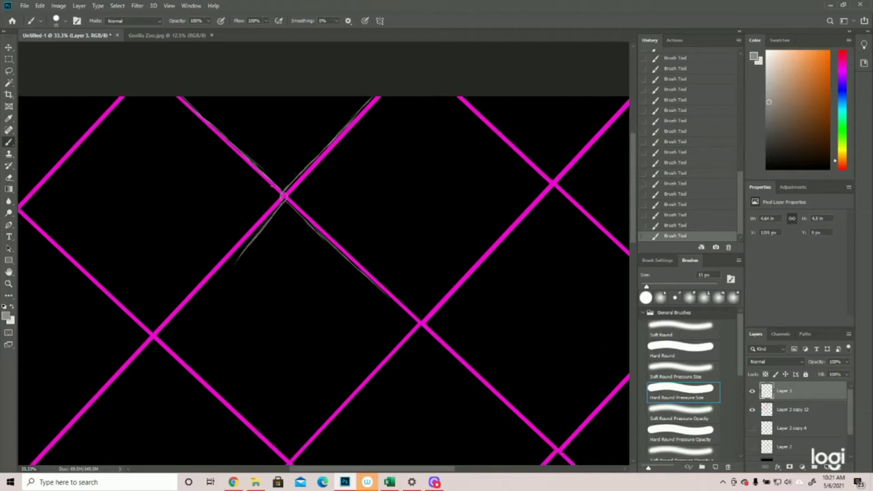
{"action": "left_click_drag", "start_coordinate": [276, 209], "coordinate": [253, 237]}
{"action": "left_click_drag", "start_coordinate": [272, 212], "coordinate": [247, 244]}
{"action": "left_click_drag", "start_coordinate": [267, 219], "coordinate": [228, 264]}
{"action": "left_click_drag", "start_coordinate": [251, 236], "coordinate": [168, 326]}
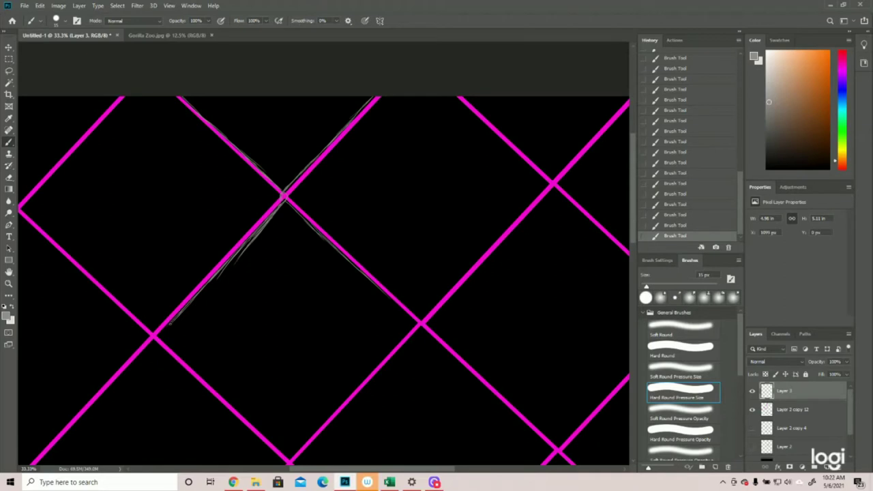
{"action": "left_click_drag", "start_coordinate": [172, 322], "coordinate": [154, 346]}
{"action": "left_click_drag", "start_coordinate": [75, 260], "coordinate": [153, 333]}
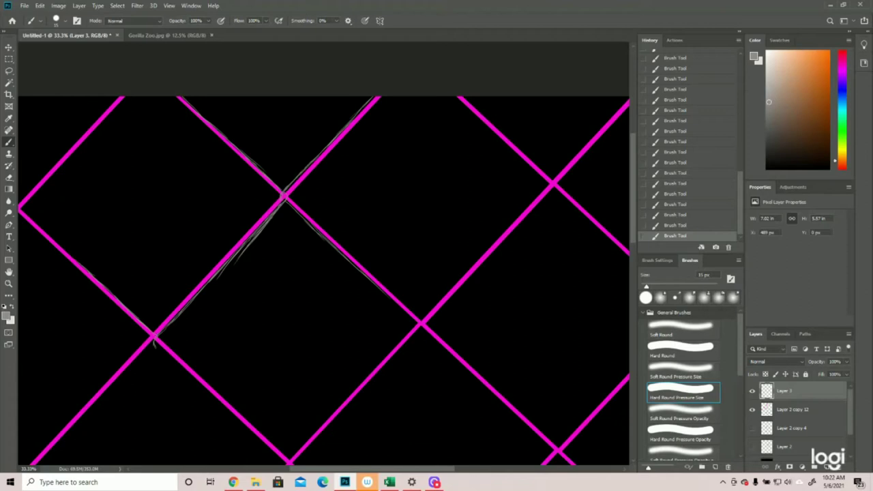
{"action": "left_click_drag", "start_coordinate": [157, 345], "coordinate": [99, 409]}
- Hide the magenta guide layer, Layer 2 copy 12, to check the sketched wires, and show it again
{"action": "left_click", "coordinate": [753, 409]}
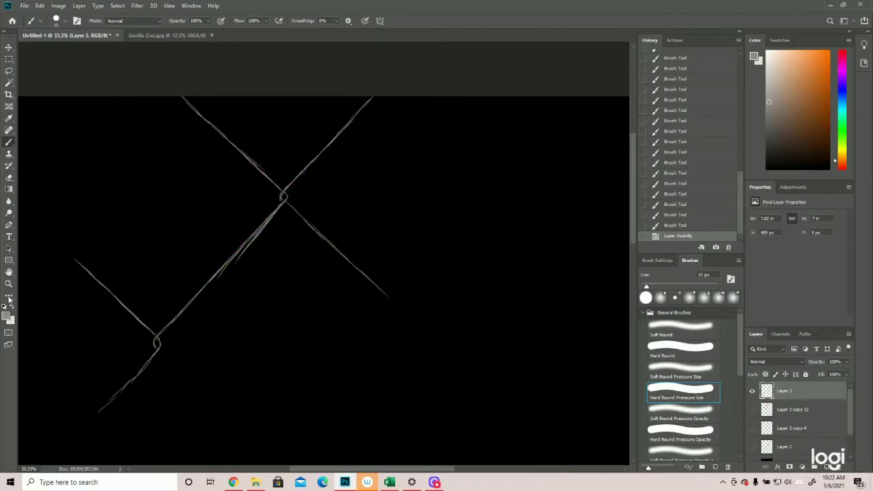
{"action": "left_click", "coordinate": [9, 283]}
{"action": "mouse_move", "coordinate": [227, 259]}
{"action": "left_mouse_down"}
{"action": "mouse_move", "coordinate": [193, 254]}
{"action": "mouse_move", "coordinate": [226, 252]}
{"action": "left_mouse_up"}
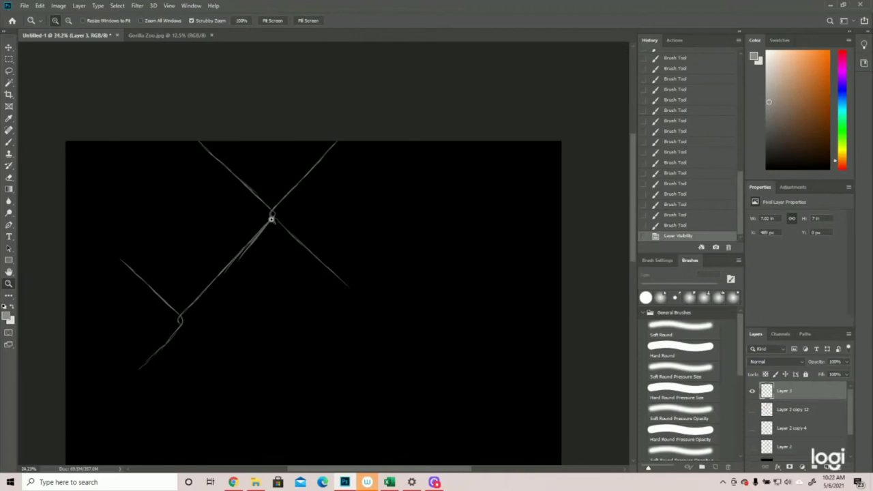
{"action": "left_click", "coordinate": [752, 409]}
- Brush the two upper wires, the twist and a short lower-left wire at the crossing down-right of the first one
{"action": "left_click_drag", "start_coordinate": [437, 380], "coordinate": [438, 335]}
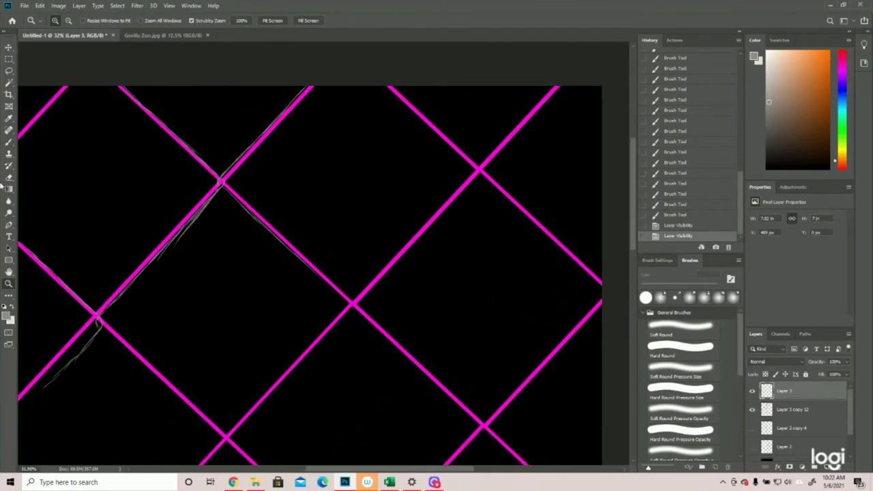
{"action": "left_click", "coordinate": [9, 143]}
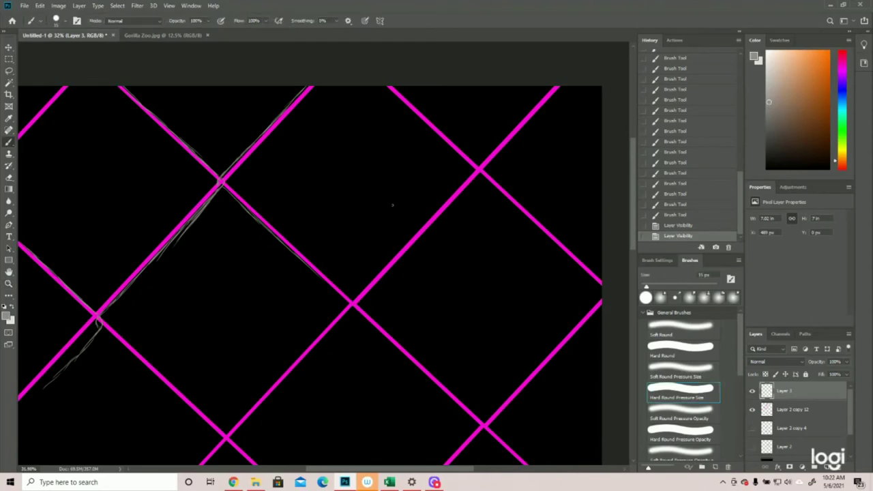
{"action": "left_click_drag", "start_coordinate": [409, 238], "coordinate": [353, 302]}
{"action": "left_click_drag", "start_coordinate": [359, 295], "coordinate": [352, 305]}
{"action": "left_click_drag", "start_coordinate": [319, 274], "coordinate": [347, 300]}
{"action": "left_click_drag", "start_coordinate": [337, 292], "coordinate": [351, 310]}
{"action": "left_click_drag", "start_coordinate": [352, 305], "coordinate": [329, 345]}
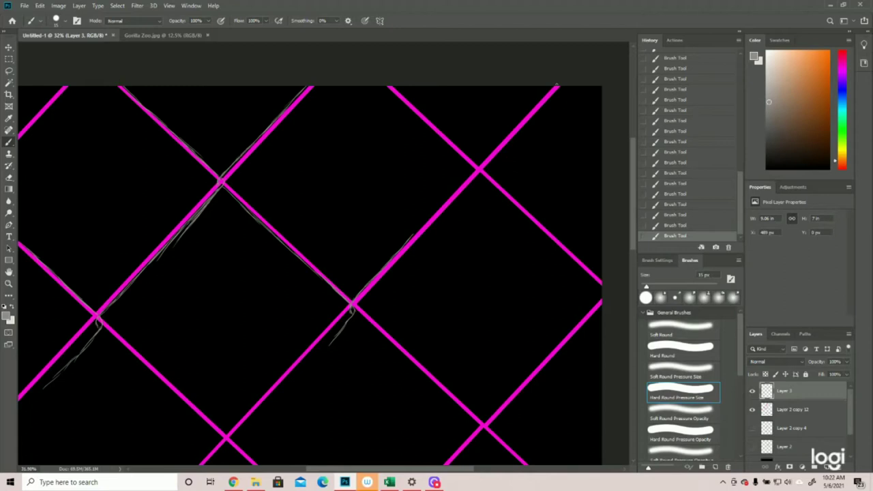
- Brush twisted grey wires along all four guides meeting at the crossing near the canvas's upper-right corner
{"action": "left_click_drag", "start_coordinate": [556, 85], "coordinate": [476, 166]}
{"action": "left_click_drag", "start_coordinate": [392, 88], "coordinate": [474, 162]}
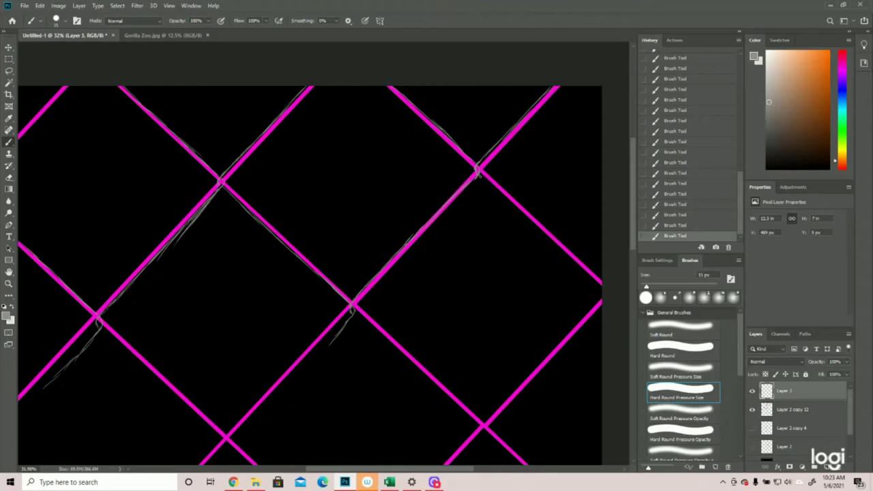
{"action": "left_click_drag", "start_coordinate": [478, 175], "coordinate": [601, 286]}
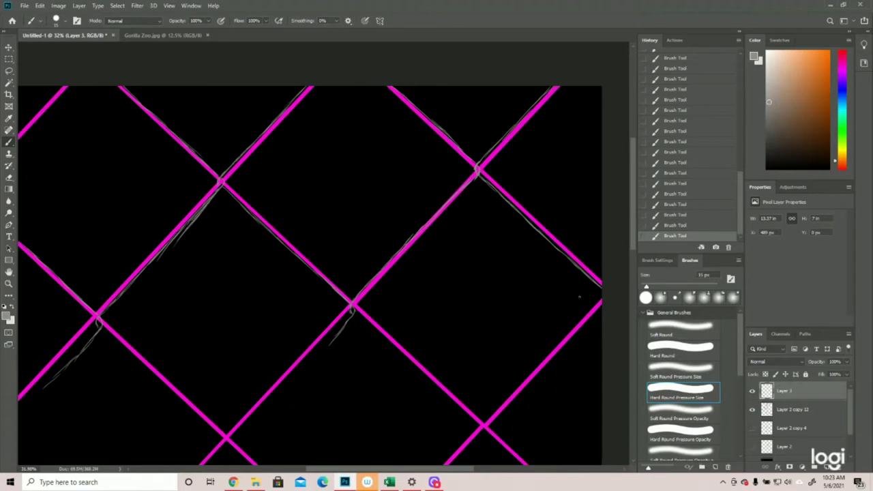
{"action": "left_click_drag", "start_coordinate": [601, 304], "coordinate": [552, 356]}
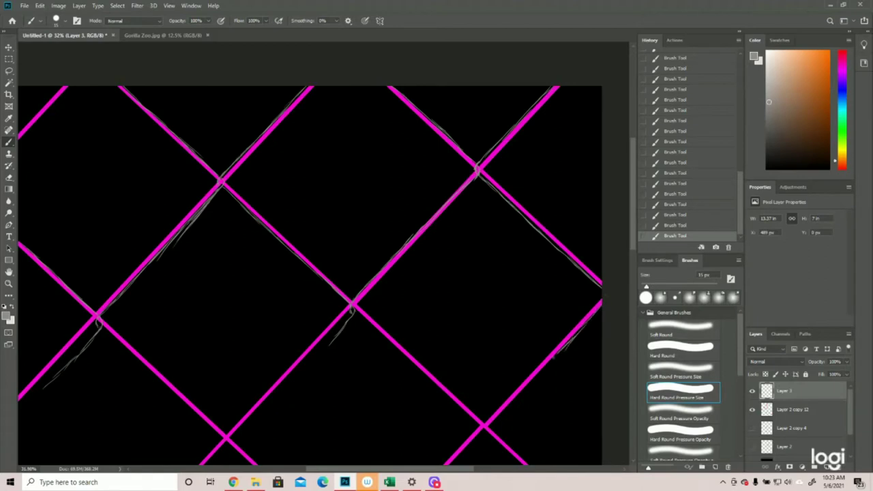
{"action": "left_click", "coordinate": [672, 215]}
{"action": "left_click", "coordinate": [674, 186]}
{"action": "left_click", "coordinate": [675, 164]}
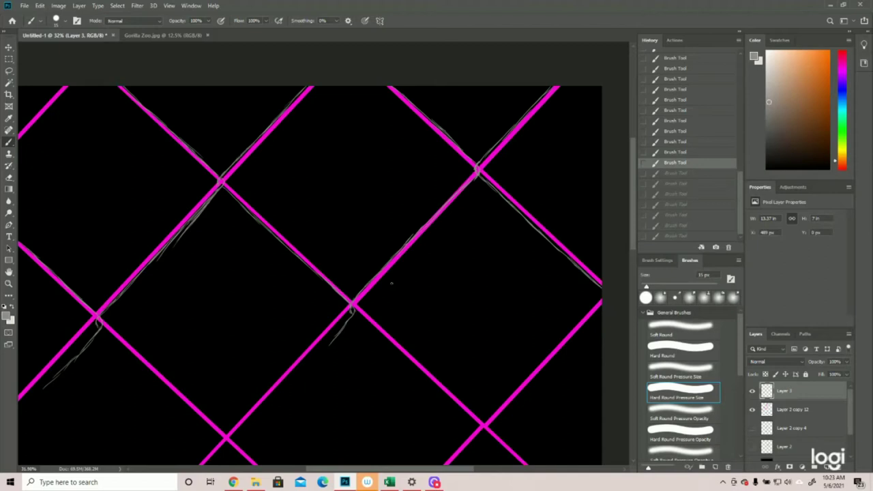
- Brush the wires meeting at the canvas's upper-left crossing, including the twist and the short ends running off the left edge
{"action": "left_click_drag", "start_coordinate": [66, 83], "coordinate": [34, 119]}
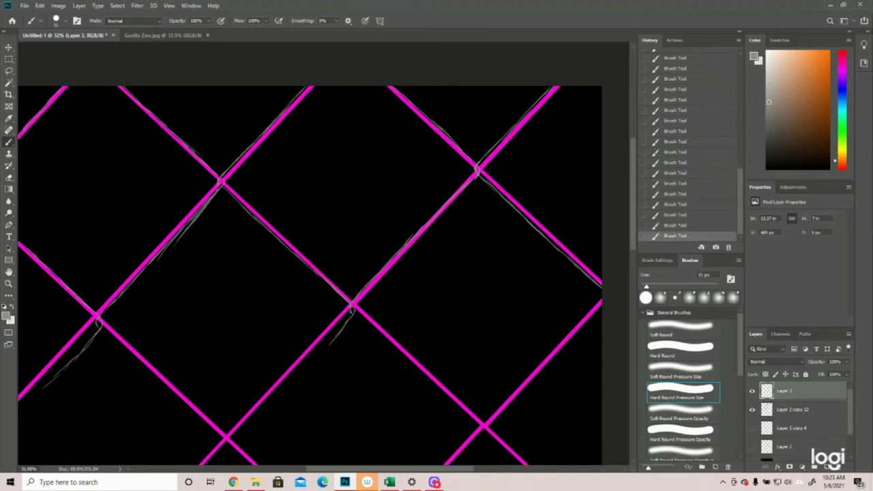
{"action": "left_click_drag", "start_coordinate": [468, 471], "coordinate": [410, 469]}
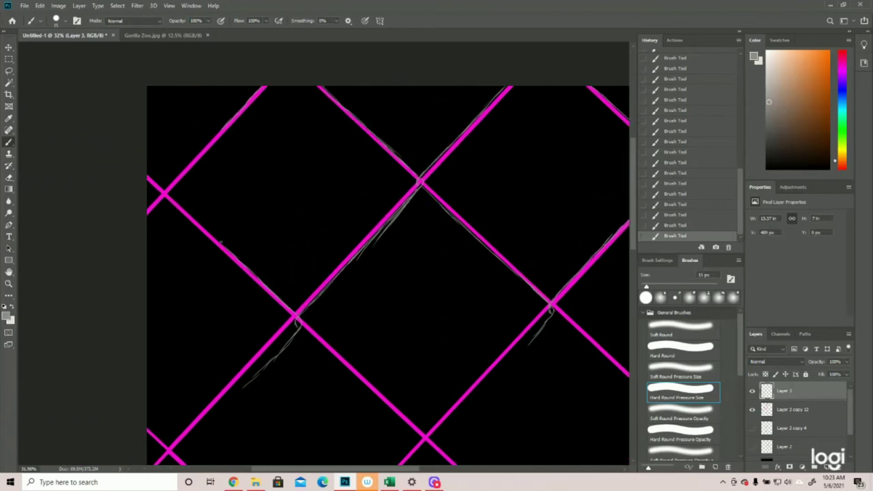
{"action": "left_click_drag", "start_coordinate": [218, 242], "coordinate": [172, 199]}
{"action": "left_click_drag", "start_coordinate": [225, 124], "coordinate": [167, 184]}
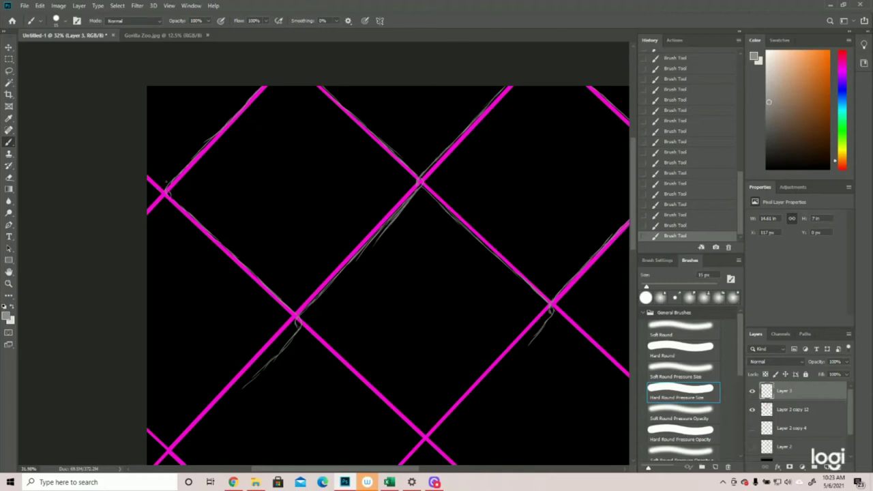
{"action": "left_click_drag", "start_coordinate": [170, 188], "coordinate": [147, 219]}
{"action": "left_click_drag", "start_coordinate": [148, 167], "coordinate": [165, 186]}
- Extend the lower-left wire to the next crossing near the left edge and brush that crossing's twist, edge ends and lower-right wire
{"action": "scroll", "coordinate": [235, 270], "scroll_direction": "down", "scroll_amount": 5}
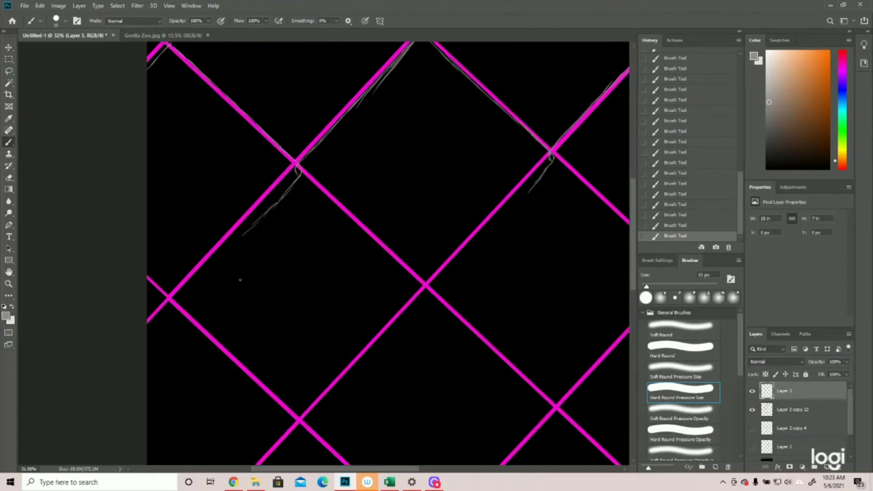
{"action": "left_click_drag", "start_coordinate": [289, 191], "coordinate": [171, 307]}
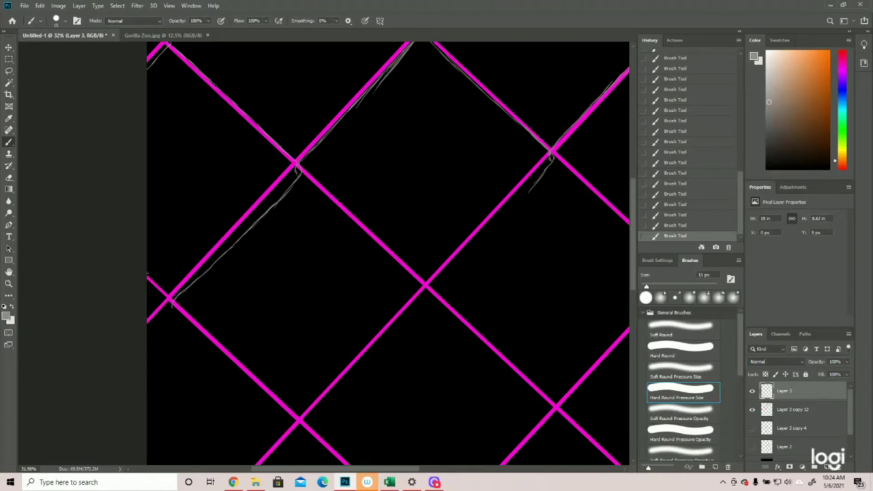
{"action": "left_click_drag", "start_coordinate": [150, 278], "coordinate": [170, 294]}
{"action": "left_click_drag", "start_coordinate": [175, 308], "coordinate": [147, 343]}
{"action": "mouse_move", "coordinate": [175, 309]}
{"action": "left_mouse_down"}
{"action": "mouse_move", "coordinate": [263, 394]}
{"action": "mouse_move", "coordinate": [292, 409]}
{"action": "left_mouse_up"}
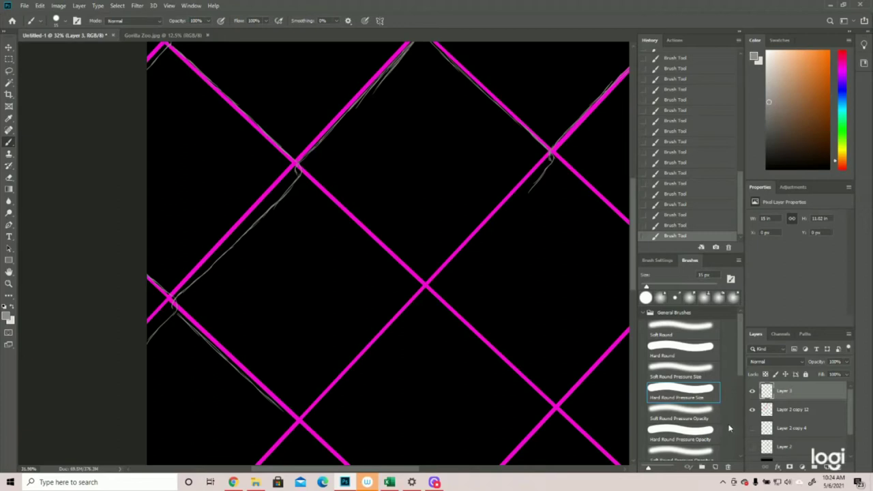
- Hide the magenta guide layer to review the fence over the whole canvas, and show the guide again
{"action": "left_click", "coordinate": [751, 409]}
{"action": "left_click", "coordinate": [9, 282]}
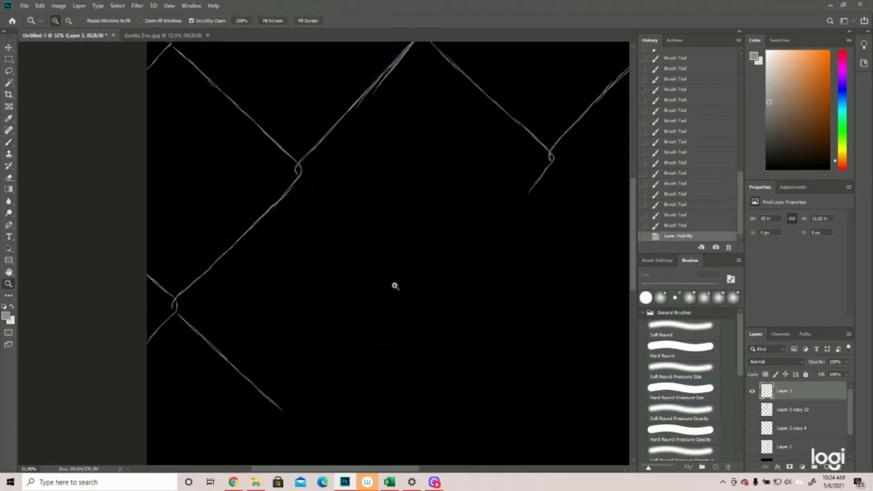
{"action": "left_click_drag", "start_coordinate": [396, 286], "coordinate": [343, 278]}
{"action": "left_click", "coordinate": [346, 319]}
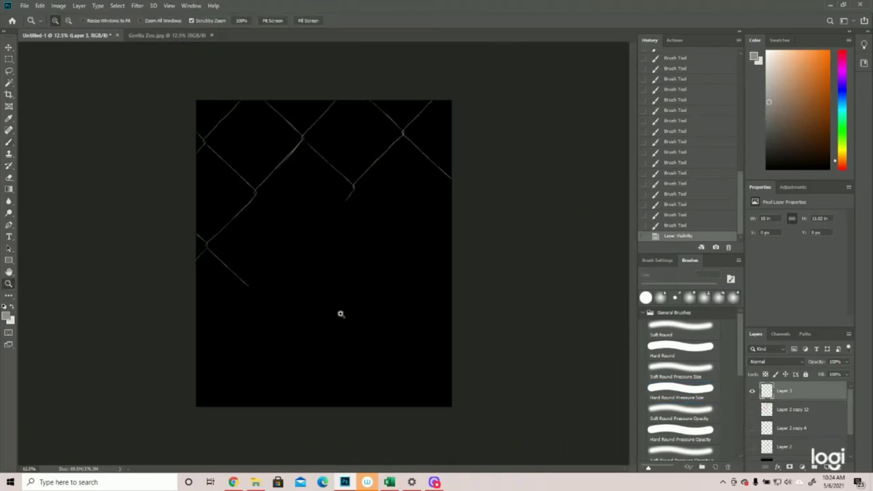
{"action": "left_click", "coordinate": [751, 409]}
- Brush the two upper wires, the twist and the two lower wires of the crossing at the middle of the grid
{"action": "left_click", "coordinate": [333, 156]}
{"action": "left_click", "coordinate": [10, 141]}
{"action": "left_click_drag", "start_coordinate": [172, 244], "coordinate": [247, 312]}
{"action": "left_click_drag", "start_coordinate": [387, 245], "coordinate": [283, 348]}
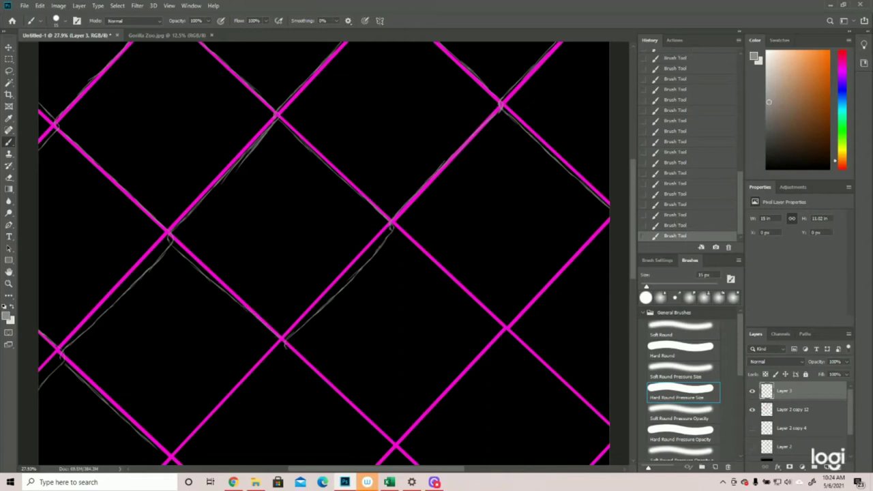
{"action": "scroll", "coordinate": [284, 344], "scroll_direction": "down", "scroll_amount": 5}
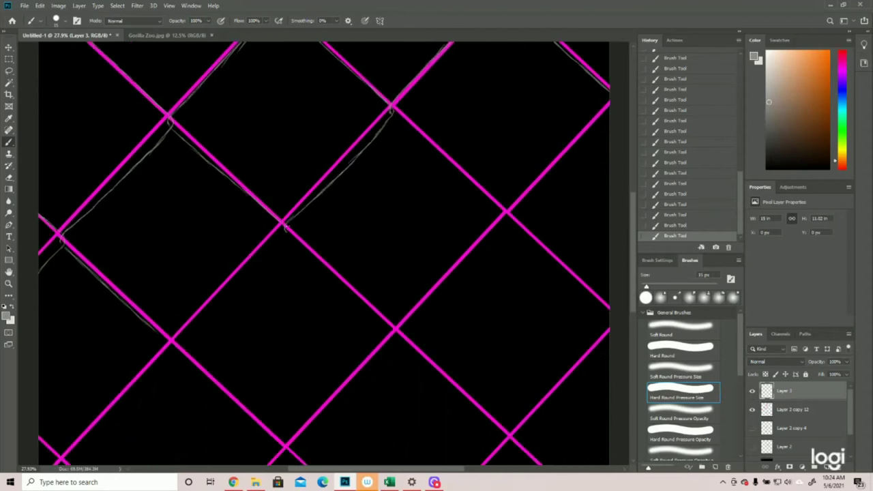
{"action": "left_click_drag", "start_coordinate": [285, 234], "coordinate": [200, 321]}
{"action": "left_click_drag", "start_coordinate": [290, 235], "coordinate": [381, 326]}
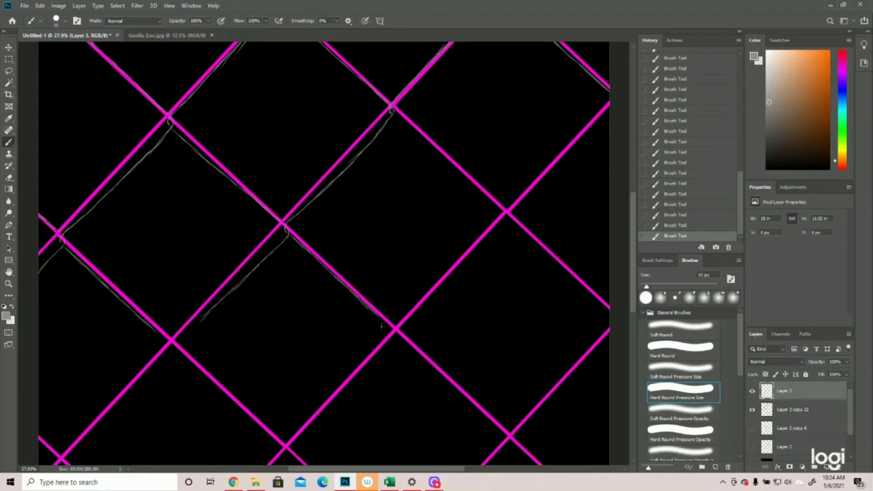
- Brush wires from the right edge through the right-hand crossing to the next crossing down-left, plus the upper-left connection and a lower-left tail
{"action": "left_click", "coordinate": [8, 283]}
{"action": "left_click_drag", "start_coordinate": [259, 265], "coordinate": [467, 253]}
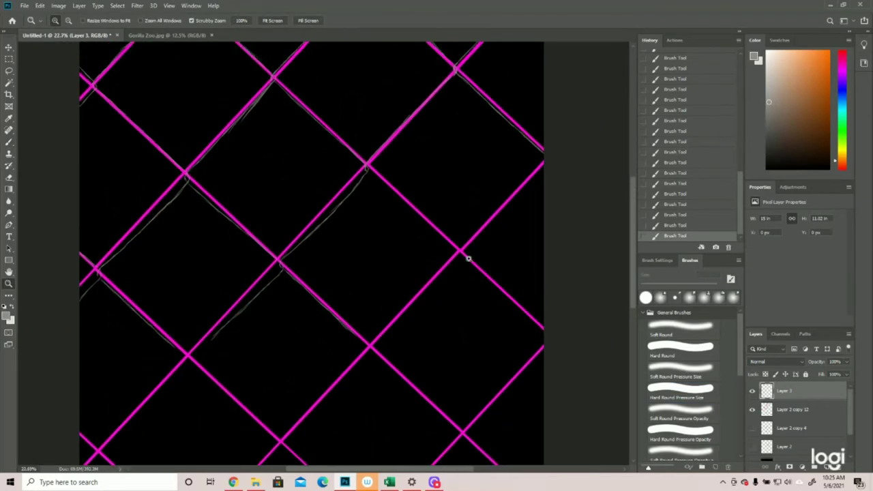
{"action": "left_click", "coordinate": [9, 143]}
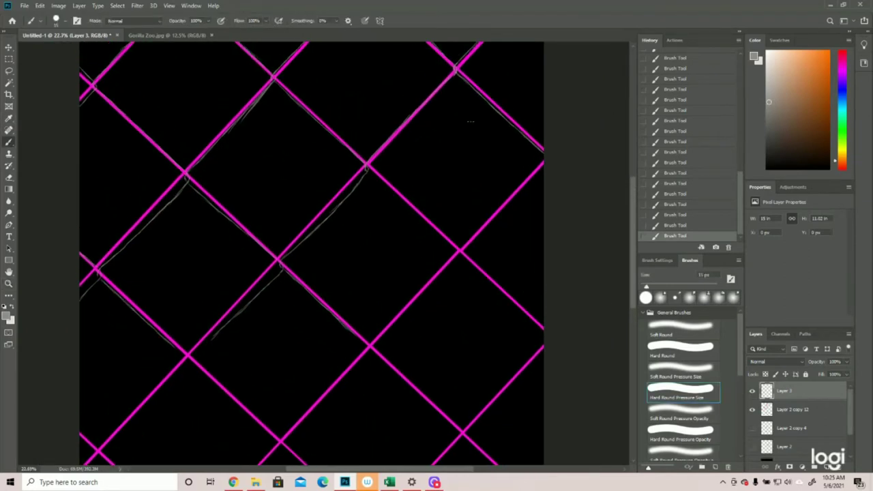
{"action": "left_click_drag", "start_coordinate": [540, 162], "coordinate": [473, 232]}
{"action": "left_click_drag", "start_coordinate": [475, 231], "coordinate": [461, 248]}
{"action": "mouse_move", "coordinate": [367, 170]}
{"action": "left_mouse_down"}
{"action": "mouse_move", "coordinate": [462, 253]}
{"action": "mouse_move", "coordinate": [370, 350]}
{"action": "mouse_move", "coordinate": [359, 338]}
{"action": "left_mouse_up"}
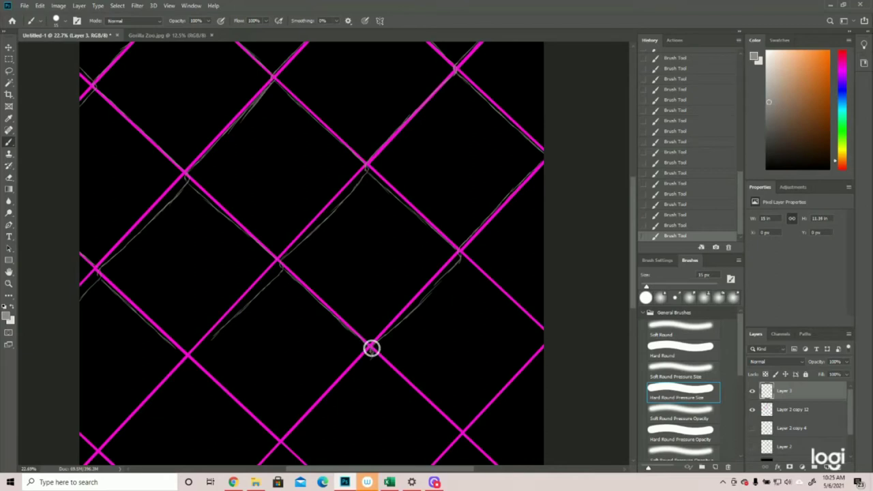
{"action": "left_click_drag", "start_coordinate": [370, 352], "coordinate": [305, 427]}
- Brush the right-hand crossing's wire to the right edge and the two upper wires leading into the lower-right crossing
{"action": "scroll", "coordinate": [305, 429], "scroll_direction": "down", "scroll_amount": 3}
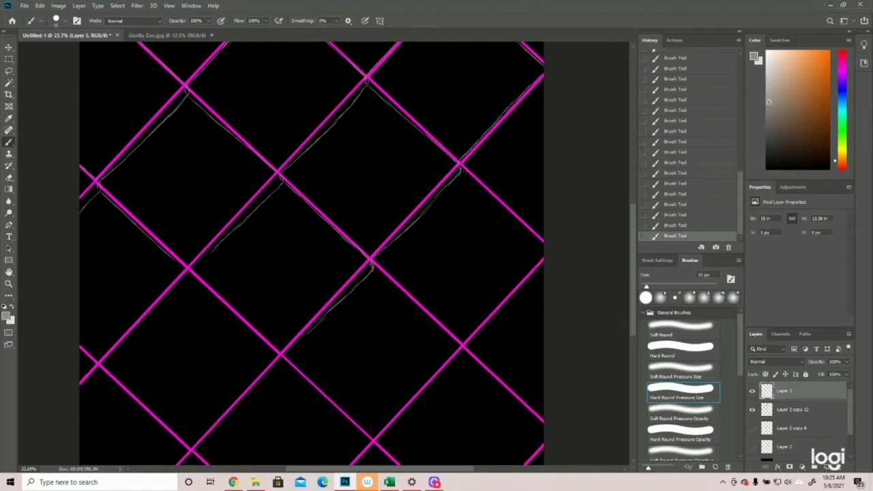
{"action": "left_click_drag", "start_coordinate": [475, 182], "coordinate": [536, 236]}
{"action": "scroll", "coordinate": [540, 300], "scroll_direction": "down", "scroll_amount": 2}
{"action": "mouse_move", "coordinate": [545, 203]}
{"action": "left_mouse_down"}
{"action": "mouse_move", "coordinate": [462, 293]}
{"action": "mouse_move", "coordinate": [475, 274]}
{"action": "mouse_move", "coordinate": [463, 292]}
{"action": "left_mouse_up"}
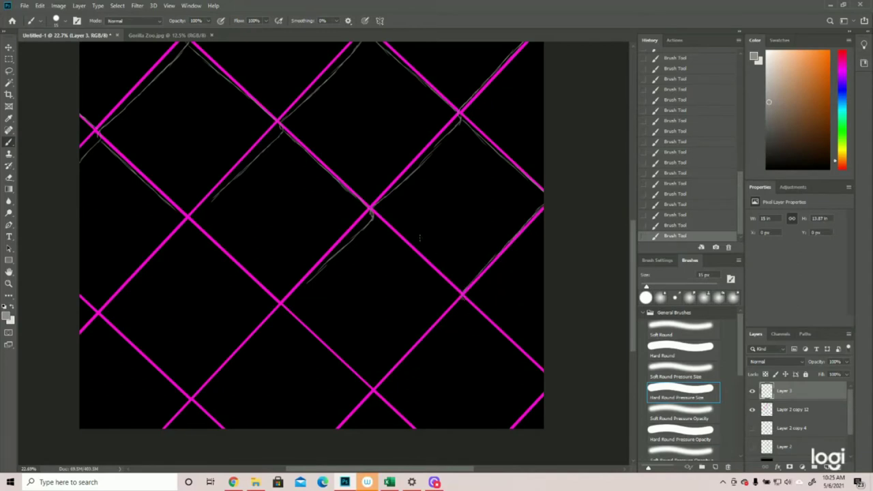
{"action": "left_click_drag", "start_coordinate": [372, 214], "coordinate": [458, 292]}
{"action": "mouse_move", "coordinate": [465, 295]}
{"action": "left_mouse_down"}
{"action": "mouse_move", "coordinate": [457, 314]}
{"action": "mouse_move", "coordinate": [390, 375]}
{"action": "left_mouse_up"}
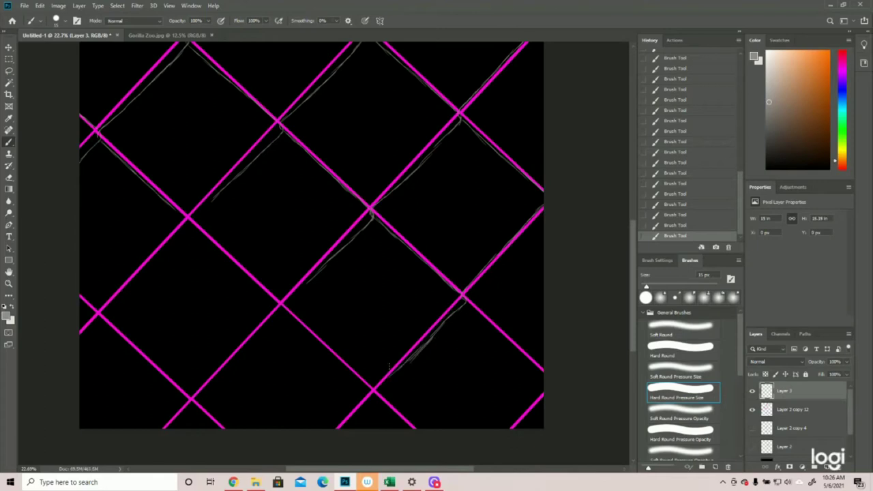
{"action": "scroll", "coordinate": [388, 366], "scroll_direction": "down", "scroll_amount": 5}
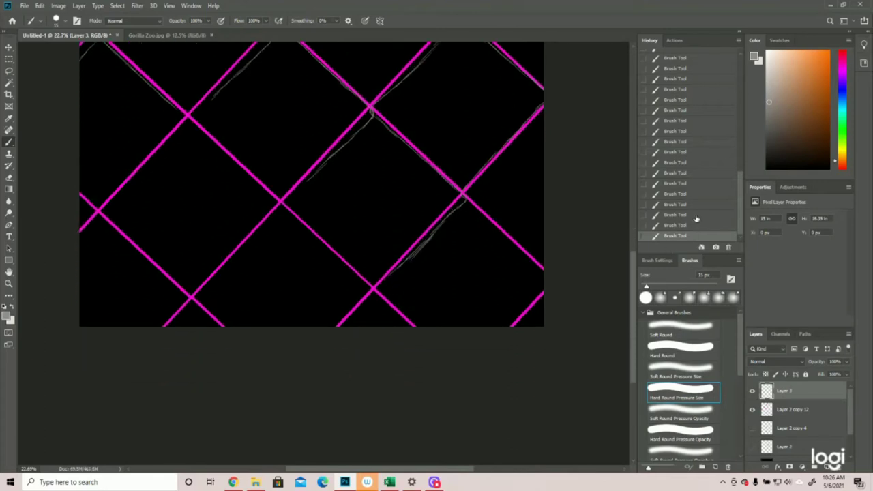
{"action": "left_click", "coordinate": [673, 206]}
{"action": "left_click", "coordinate": [688, 175]}
{"action": "left_click", "coordinate": [684, 143]}
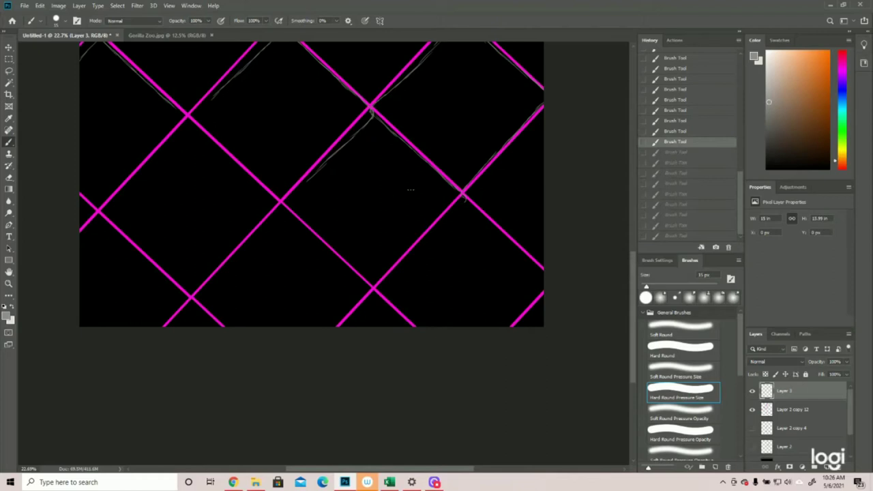
- Brush the wire from the lower-right crossing down-left to the bottom crossing, plus the wires running to the lower-right edge and corner
{"action": "left_click_drag", "start_coordinate": [463, 197], "coordinate": [375, 289]}
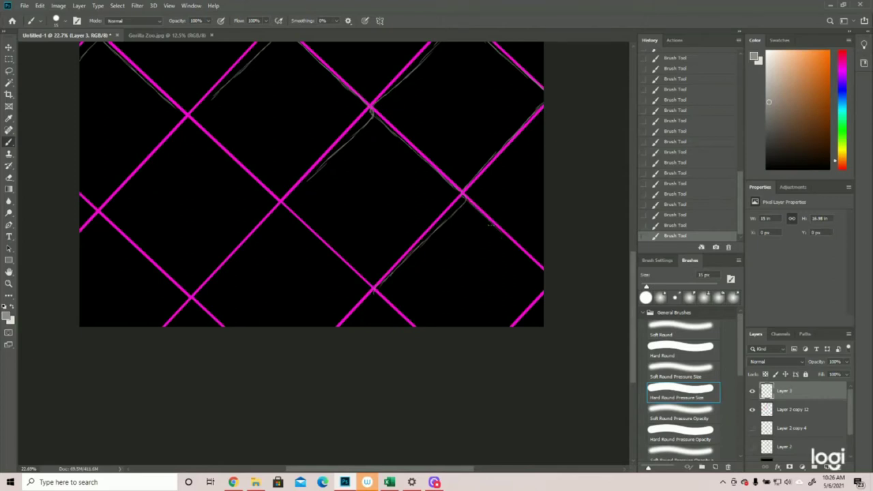
{"action": "mouse_move", "coordinate": [500, 234]}
{"action": "left_mouse_down"}
{"action": "mouse_move", "coordinate": [543, 285]}
{"action": "mouse_move", "coordinate": [510, 325]}
{"action": "left_mouse_up"}
{"action": "scroll", "coordinate": [495, 346], "scroll_direction": "up", "scroll_amount": 5}
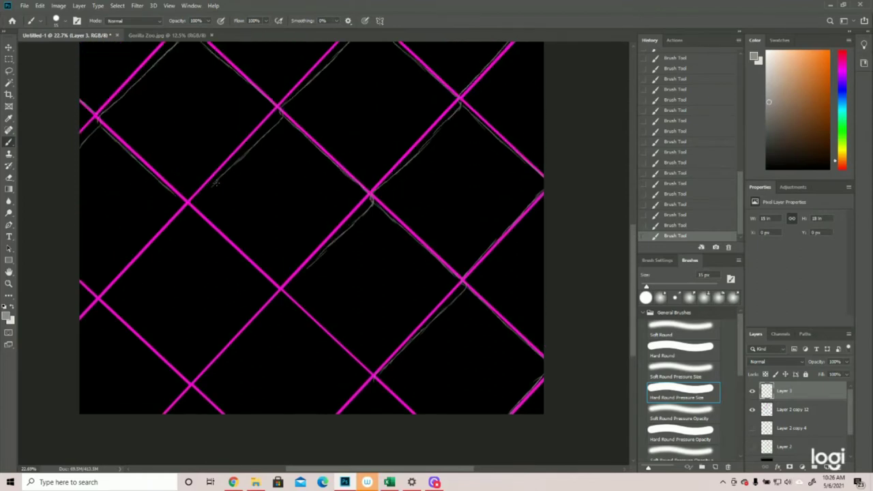
- Brush the wire through the left-hand crossing down to the crossing at the left edge, and on down-right toward the bottom-left crossing
{"action": "left_click_drag", "start_coordinate": [213, 184], "coordinate": [190, 201]}
{"action": "left_click_drag", "start_coordinate": [189, 207], "coordinate": [163, 236]}
{"action": "mouse_move", "coordinate": [170, 231]}
{"action": "left_mouse_down"}
{"action": "mouse_move", "coordinate": [94, 301]}
{"action": "mouse_move", "coordinate": [93, 292]}
{"action": "left_mouse_up"}
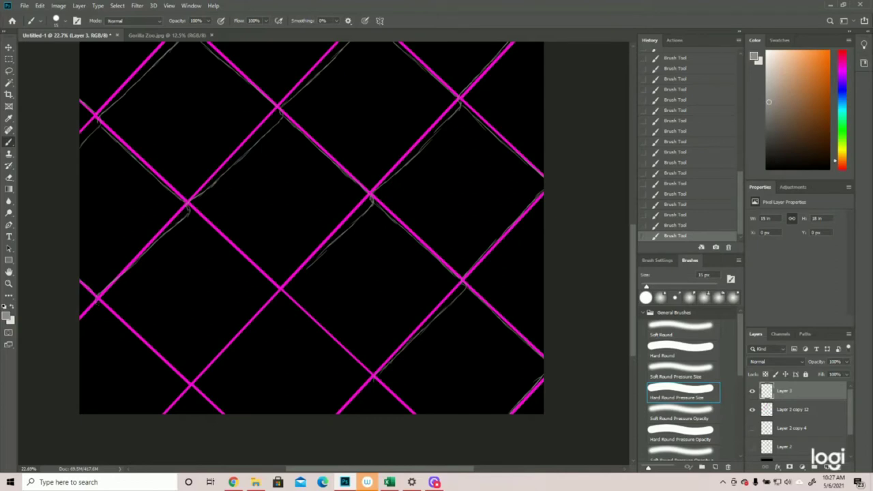
{"action": "mouse_move", "coordinate": [98, 300]}
{"action": "left_mouse_down"}
{"action": "mouse_move", "coordinate": [83, 315]}
{"action": "mouse_move", "coordinate": [106, 310]}
{"action": "mouse_move", "coordinate": [176, 377]}
{"action": "left_mouse_up"}
- Brush the wires into and out of the lower-middle crossing and finish the two bottom crossings with tails to the canvas edge
{"action": "mouse_move", "coordinate": [191, 213]}
{"action": "left_mouse_down"}
{"action": "mouse_move", "coordinate": [274, 286]}
{"action": "mouse_move", "coordinate": [300, 276]}
{"action": "mouse_move", "coordinate": [217, 361]}
{"action": "left_mouse_up"}
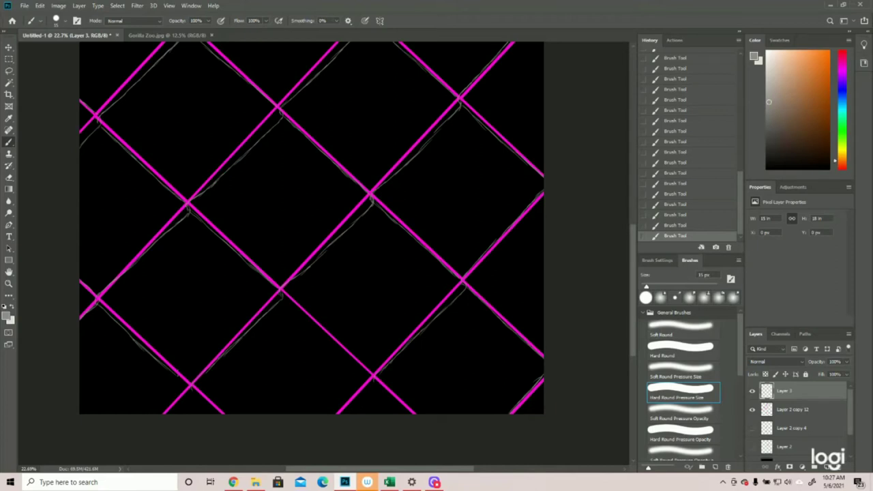
{"action": "mouse_move", "coordinate": [177, 375]}
{"action": "left_mouse_down"}
{"action": "mouse_move", "coordinate": [184, 383]}
{"action": "mouse_move", "coordinate": [175, 413]}
{"action": "left_mouse_up"}
{"action": "left_click_drag", "start_coordinate": [283, 299], "coordinate": [335, 346]}
{"action": "scroll", "coordinate": [340, 341], "scroll_direction": "down", "scroll_amount": 3}
{"action": "left_click_drag", "start_coordinate": [376, 306], "coordinate": [409, 333]}
{"action": "left_click_drag", "start_coordinate": [373, 308], "coordinate": [351, 334]}
- Hide the magenta guide layer and review the sketched fence over the whole canvas
{"action": "left_click", "coordinate": [752, 409]}
{"action": "left_click_drag", "start_coordinate": [293, 283], "coordinate": [232, 281]}
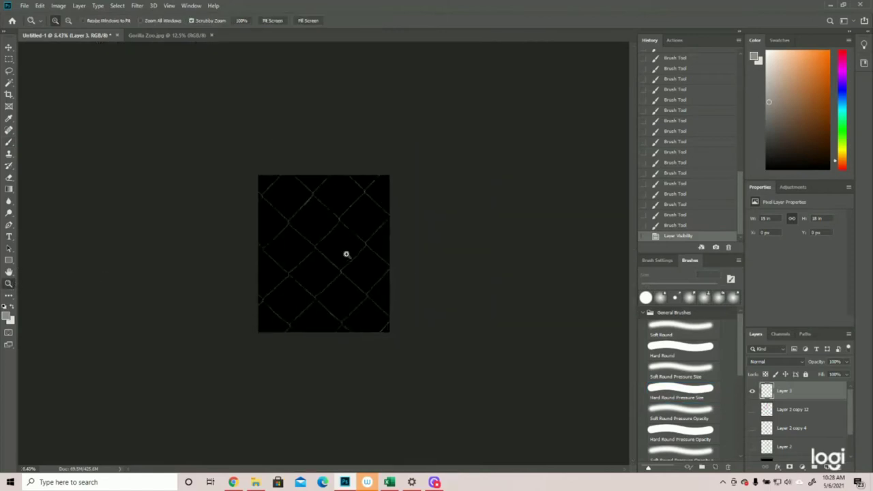
{"action": "left_click", "coordinate": [337, 212]}
{"action": "left_click", "coordinate": [341, 214]}
{"action": "left_click", "coordinate": [352, 217]}
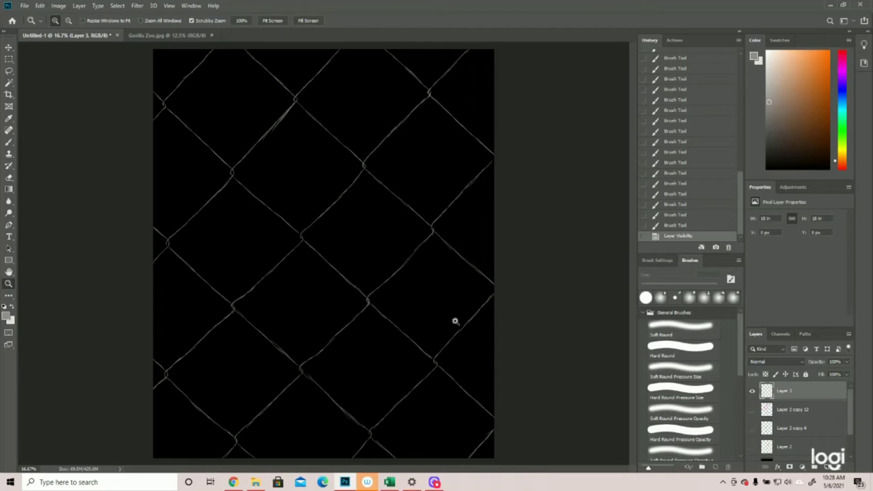
- Add a new empty layer above the fence sketch layer
{"action": "left_click", "coordinate": [827, 466]}
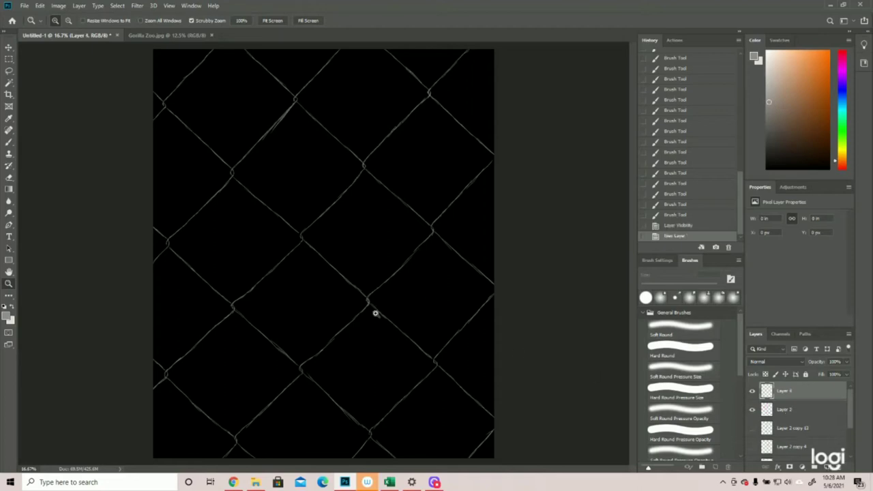
{"action": "left_click_drag", "start_coordinate": [299, 254], "coordinate": [285, 253]}
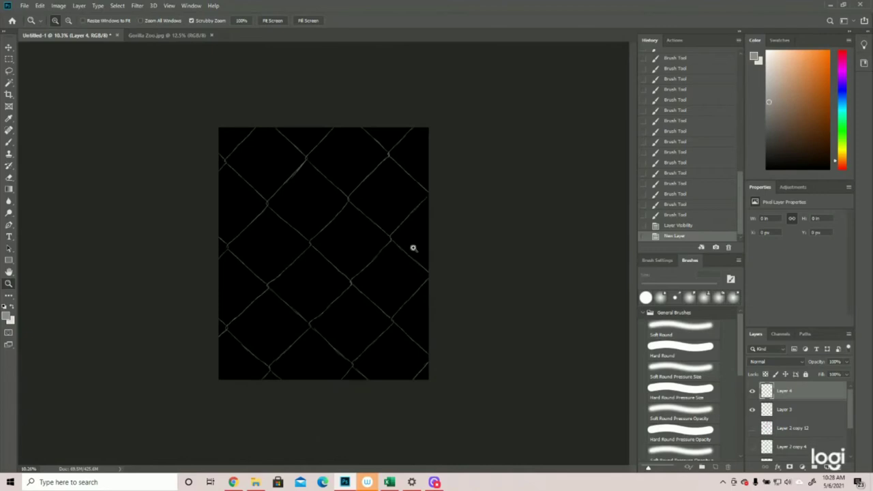
{"action": "left_click_drag", "start_coordinate": [285, 136], "coordinate": [401, 184]}
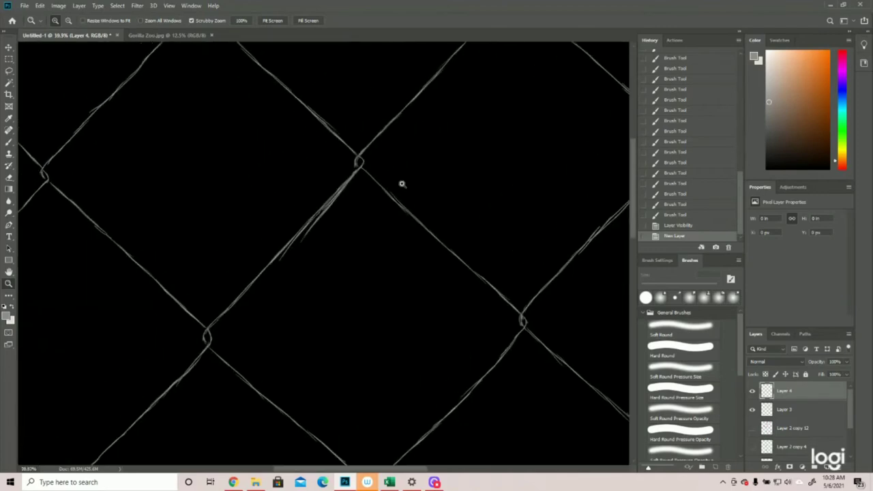
- On Layer 3, lasso and delete the stray strokes beside the wire running down-left from the upper crossing, and clear the selection
{"action": "left_click", "coordinate": [791, 410]}
{"action": "left_click", "coordinate": [10, 72]}
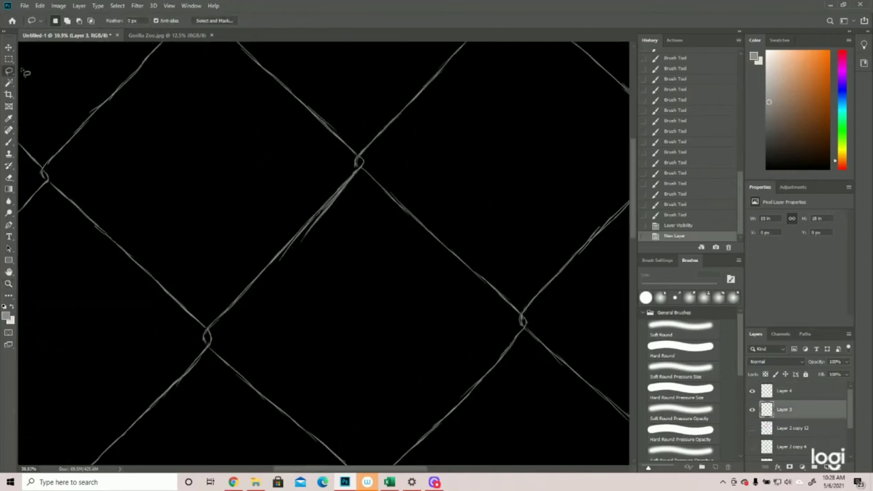
{"action": "mouse_move", "coordinate": [275, 268]}
{"action": "left_mouse_down"}
{"action": "mouse_move", "coordinate": [347, 189]}
{"action": "mouse_move", "coordinate": [301, 259]}
{"action": "mouse_move", "coordinate": [276, 270]}
{"action": "left_mouse_up"}
{"action": "key", "text": "Delete"}
{"action": "left_click", "coordinate": [278, 262]}
{"action": "mouse_move", "coordinate": [359, 184]}
{"action": "left_mouse_down"}
{"action": "mouse_move", "coordinate": [323, 214]}
{"action": "mouse_move", "coordinate": [354, 203]}
{"action": "mouse_move", "coordinate": [358, 187]}
{"action": "left_mouse_up"}
{"action": "key", "text": "Delete"}
{"action": "left_click", "coordinate": [123, 6]}
{"action": "left_click", "coordinate": [129, 26]}
{"action": "key", "text": "z"}
{"action": "left_click_drag", "start_coordinate": [366, 279], "coordinate": [324, 277]}
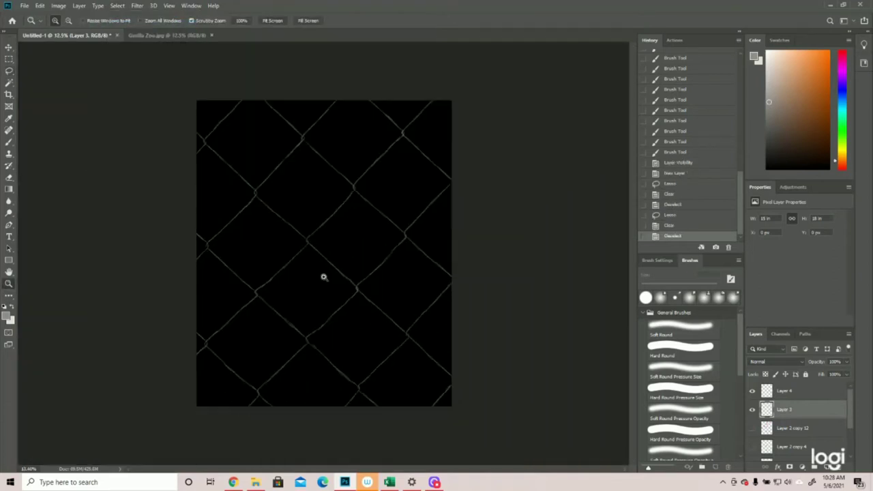
- On Layer 4, thicken the wire from the top edge to the upper crossing with extra 15 px brush strokes, including its twist
{"action": "left_click", "coordinate": [811, 395]}
{"action": "left_click_drag", "start_coordinate": [336, 124], "coordinate": [389, 210]}
{"action": "left_click", "coordinate": [9, 141]}
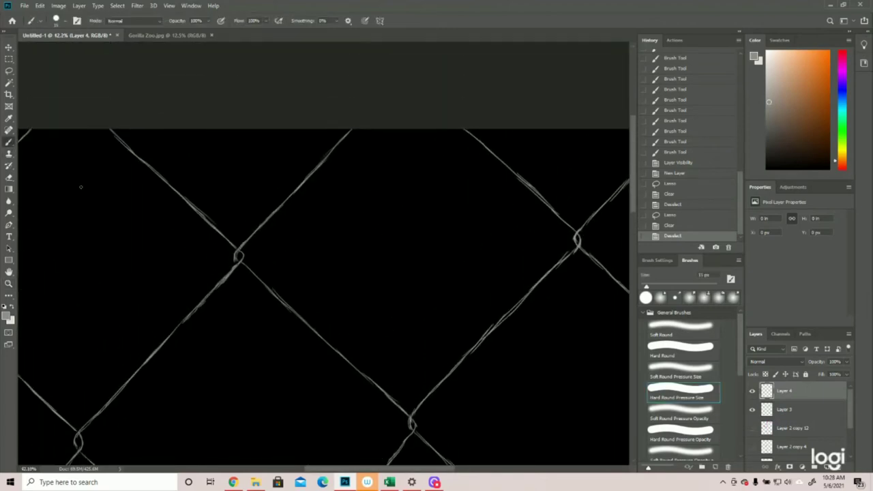
{"action": "left_click_drag", "start_coordinate": [359, 126], "coordinate": [334, 153]}
{"action": "left_click_drag", "start_coordinate": [344, 143], "coordinate": [249, 243]}
{"action": "mouse_move", "coordinate": [262, 227]}
{"action": "left_mouse_down"}
{"action": "mouse_move", "coordinate": [237, 260]}
{"action": "mouse_move", "coordinate": [252, 270]}
{"action": "left_mouse_up"}
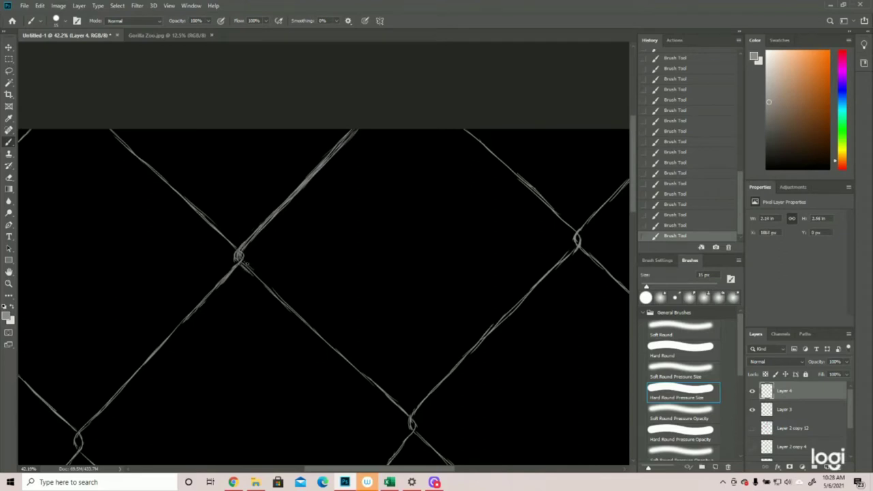
- Step back through the latest brush strokes at the upper crossing to compare, and restore them
{"action": "left_click", "coordinate": [679, 224]}
{"action": "left_click", "coordinate": [674, 197]}
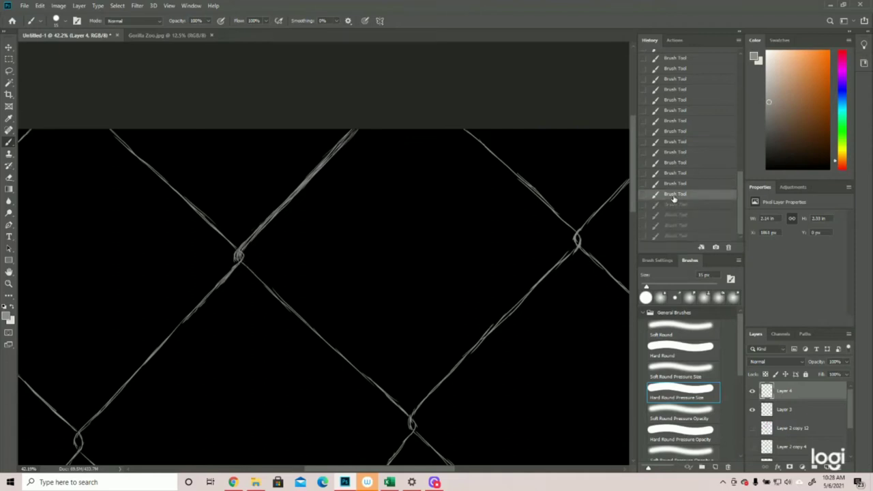
{"action": "key", "text": "ctrl+shift+z"}
{"action": "key", "text": "ctrl+shift+z"}
{"action": "key", "text": "ctrl+shift+z"}
{"action": "key", "text": "ctrl+shift+z"}
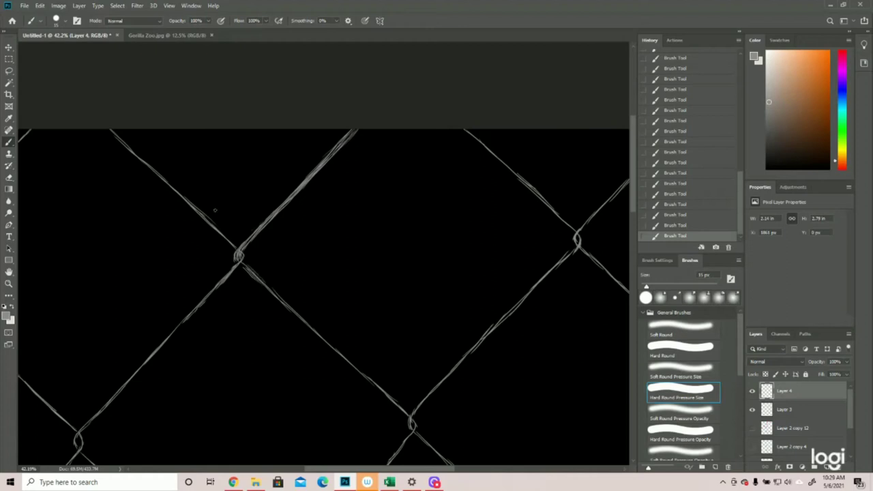
- Thicken the wire entering the upper crossing from the upper left, undoing and repainting the last two strokes
{"action": "left_click_drag", "start_coordinate": [202, 212], "coordinate": [241, 246]}
{"action": "left_click_drag", "start_coordinate": [106, 127], "coordinate": [185, 197]}
{"action": "left_click_drag", "start_coordinate": [131, 150], "coordinate": [182, 207]}
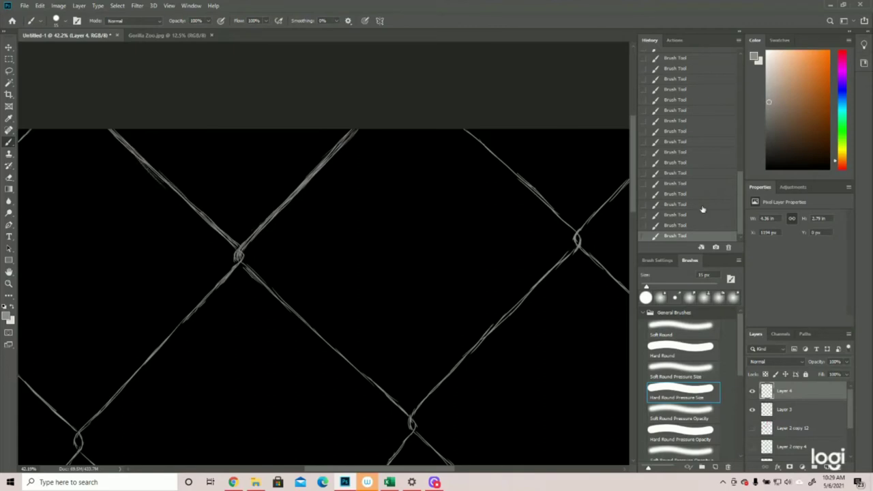
{"action": "left_click", "coordinate": [678, 215]}
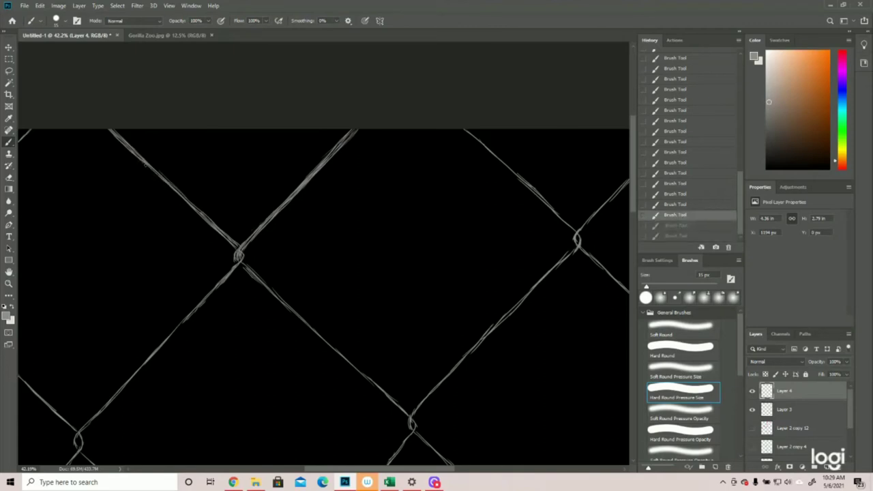
{"action": "left_click_drag", "start_coordinate": [137, 159], "coordinate": [217, 231]}
{"action": "left_click_drag", "start_coordinate": [156, 169], "coordinate": [161, 174]}
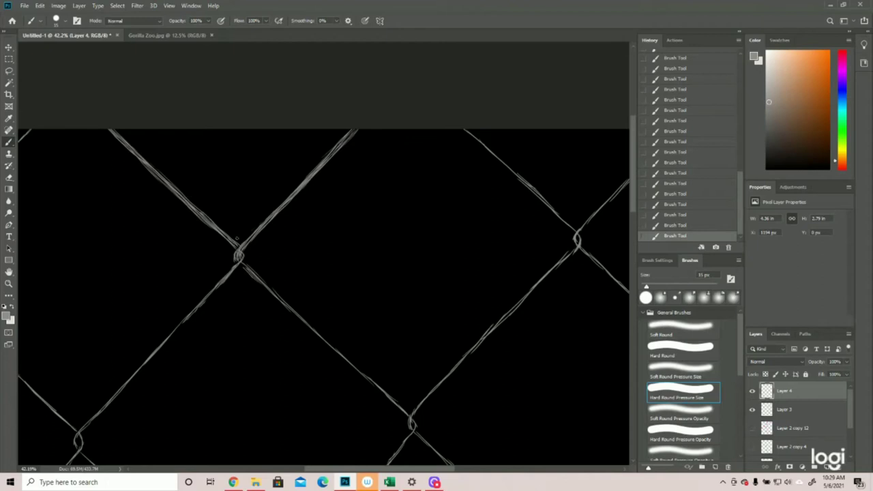
- Build up the upper crossing's twist and thicken the first part of the wire running down-left from it
{"action": "mouse_move", "coordinate": [245, 251]}
{"action": "left_mouse_down"}
{"action": "mouse_move", "coordinate": [243, 266]}
{"action": "mouse_move", "coordinate": [247, 259]}
{"action": "mouse_move", "coordinate": [167, 344]}
{"action": "left_mouse_up"}
{"action": "left_click_drag", "start_coordinate": [194, 316], "coordinate": [175, 337]}
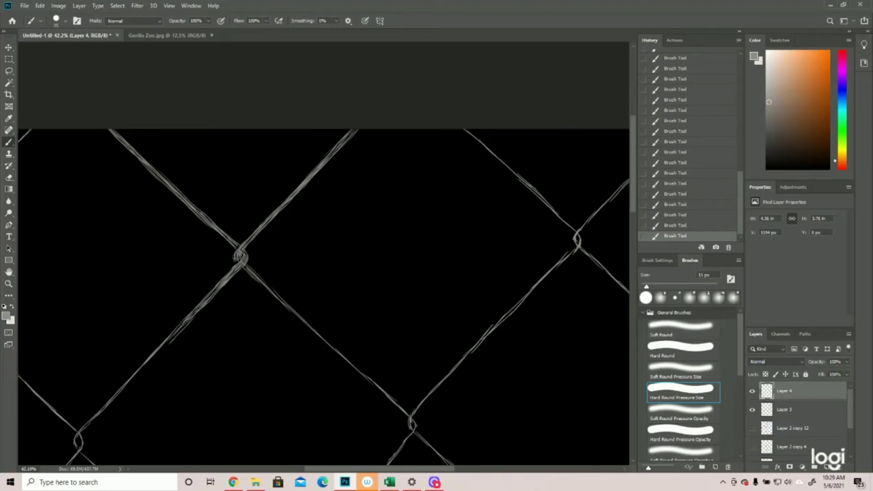
{"action": "mouse_move", "coordinate": [240, 266]}
{"action": "left_mouse_down"}
{"action": "mouse_move", "coordinate": [291, 307]}
{"action": "mouse_move", "coordinate": [214, 299]}
{"action": "left_mouse_up"}
- Thicken the wire running from the upper crossing down-right to the next crossing
{"action": "left_click", "coordinate": [8, 284]}
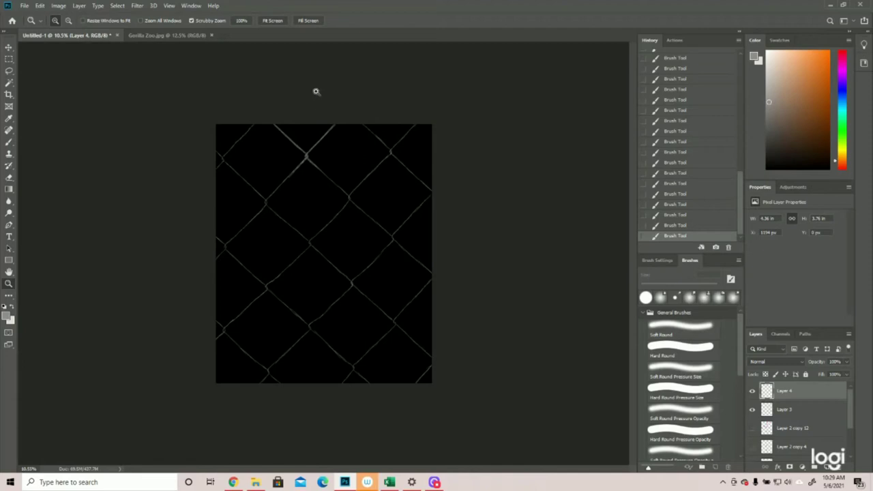
{"action": "left_click_drag", "start_coordinate": [295, 88], "coordinate": [323, 128]}
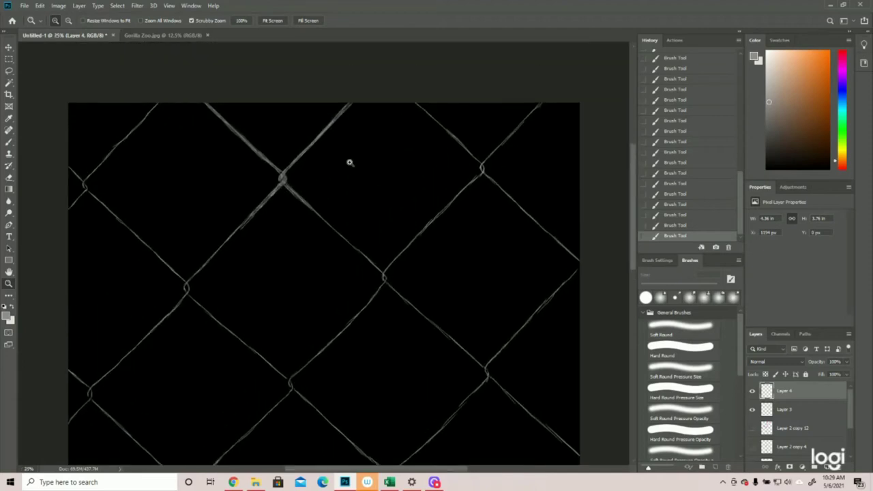
{"action": "left_click", "coordinate": [349, 162]}
{"action": "left_click", "coordinate": [9, 141]}
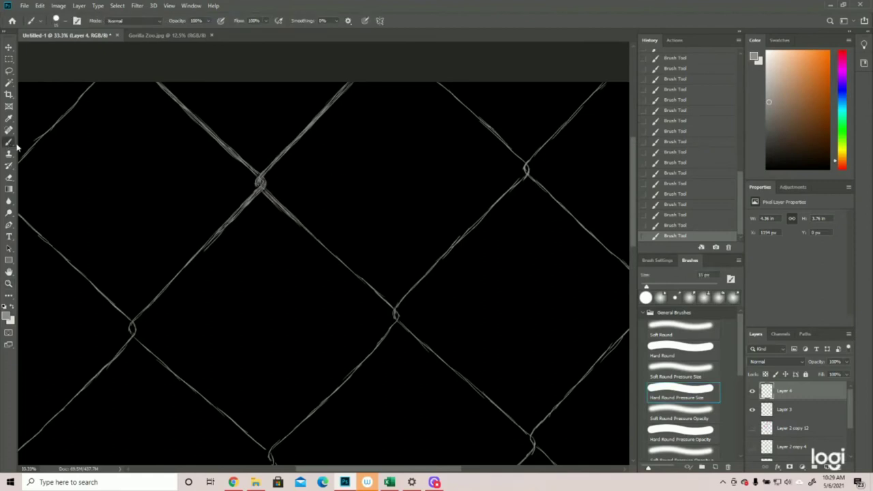
{"action": "mouse_move", "coordinate": [274, 204]}
{"action": "left_mouse_down"}
{"action": "mouse_move", "coordinate": [296, 224]}
{"action": "mouse_move", "coordinate": [282, 211]}
{"action": "mouse_move", "coordinate": [358, 287]}
{"action": "left_mouse_up"}
{"action": "mouse_move", "coordinate": [319, 246]}
{"action": "left_mouse_down"}
{"action": "mouse_move", "coordinate": [389, 308]}
{"action": "mouse_move", "coordinate": [369, 289]}
{"action": "mouse_move", "coordinate": [403, 296]}
{"action": "mouse_move", "coordinate": [395, 320]}
{"action": "left_mouse_up"}
- Build up the twist of the crossing down-right of the upper one, and thicken the starts of its adjoining wires
{"action": "left_click_drag", "start_coordinate": [408, 291], "coordinate": [397, 302]}
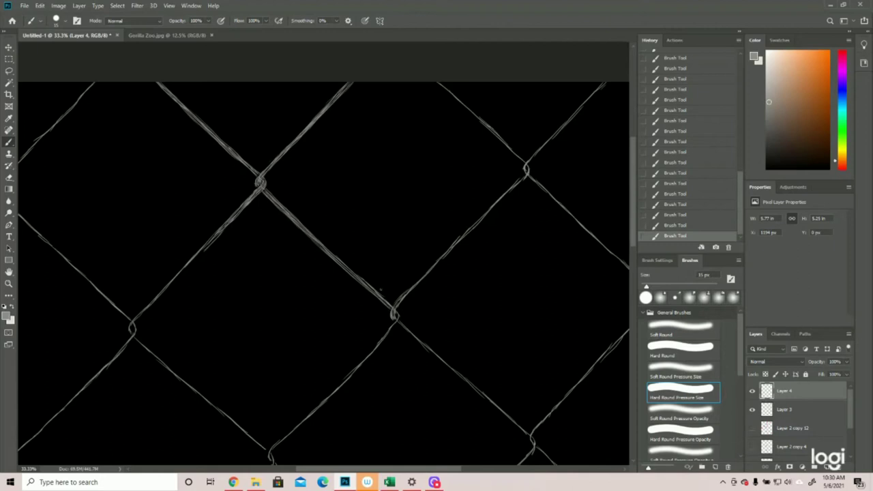
{"action": "left_click_drag", "start_coordinate": [381, 296], "coordinate": [395, 306]}
{"action": "left_click_drag", "start_coordinate": [397, 316], "coordinate": [389, 332]}
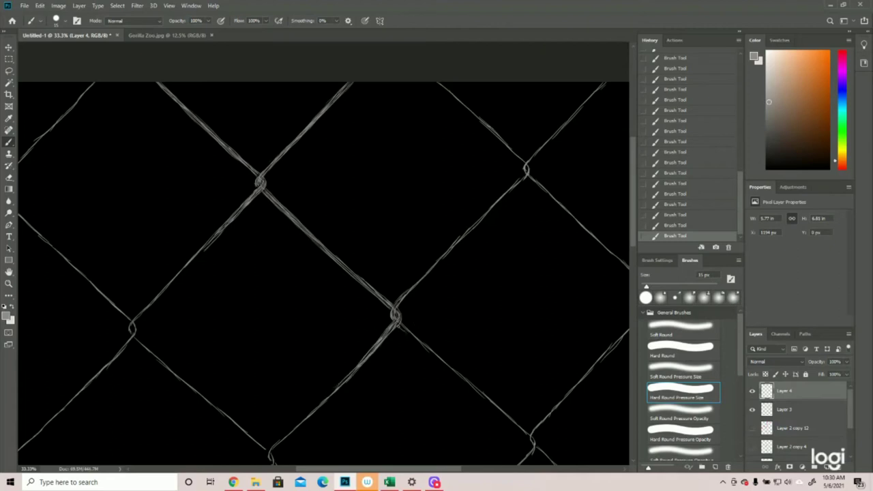
{"action": "left_click_drag", "start_coordinate": [399, 326], "coordinate": [437, 357]}
{"action": "mouse_move", "coordinate": [141, 310]}
{"action": "left_mouse_down"}
{"action": "mouse_move", "coordinate": [127, 332]}
{"action": "mouse_move", "coordinate": [142, 330]}
{"action": "mouse_move", "coordinate": [152, 347]}
{"action": "mouse_move", "coordinate": [136, 334]}
{"action": "mouse_move", "coordinate": [162, 360]}
{"action": "left_mouse_up"}
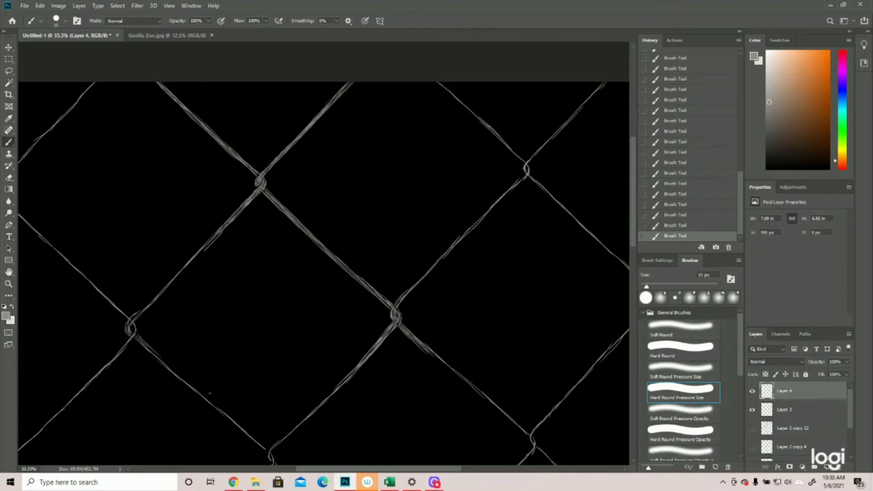
{"action": "left_click", "coordinate": [689, 214]}
{"action": "left_click", "coordinate": [684, 184]}
{"action": "left_click", "coordinate": [688, 150]}
{"action": "left_click", "coordinate": [687, 141]}
{"action": "left_click", "coordinate": [688, 131]}
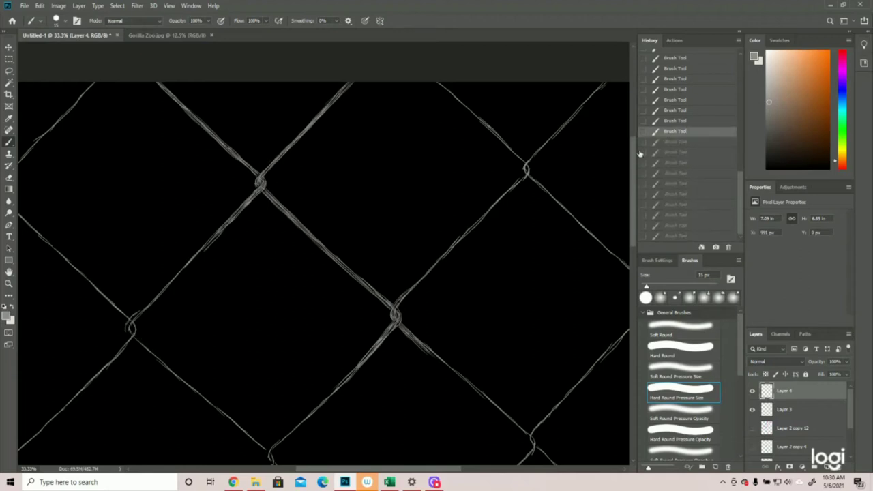
{"action": "left_click", "coordinate": [690, 111]}
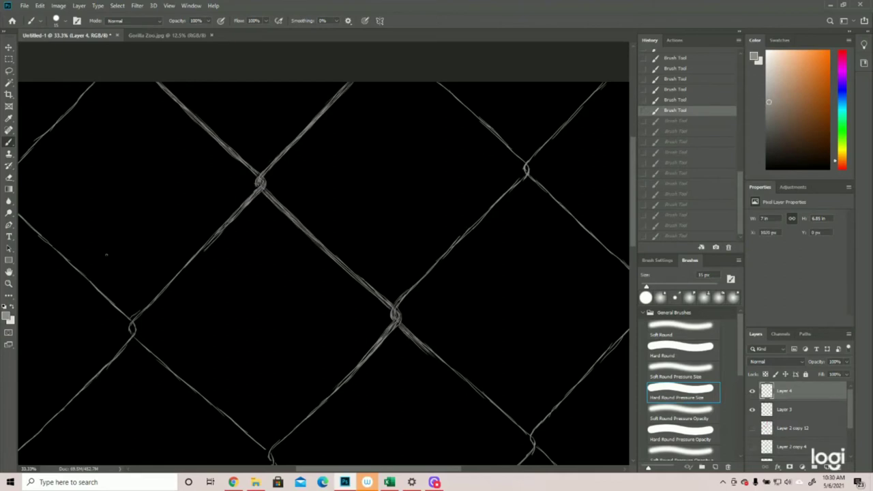
- Build up the left crossing's twist and thicken the wire ends meeting it from the upper left and lower right
{"action": "left_click_drag", "start_coordinate": [131, 318], "coordinate": [134, 331]}
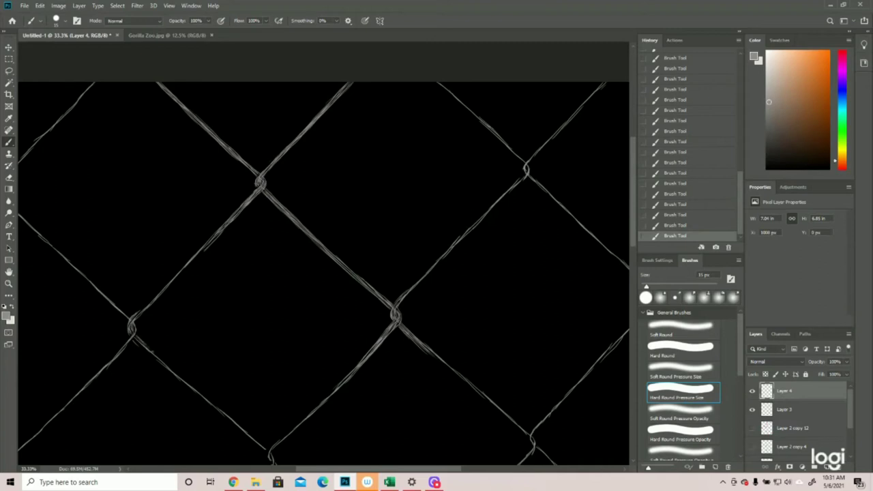
{"action": "left_click_drag", "start_coordinate": [139, 342], "coordinate": [153, 356]}
{"action": "left_click_drag", "start_coordinate": [112, 297], "coordinate": [130, 322]}
{"action": "left_click_drag", "start_coordinate": [108, 295], "coordinate": [128, 319]}
{"action": "left_click_drag", "start_coordinate": [137, 326], "coordinate": [134, 340]}
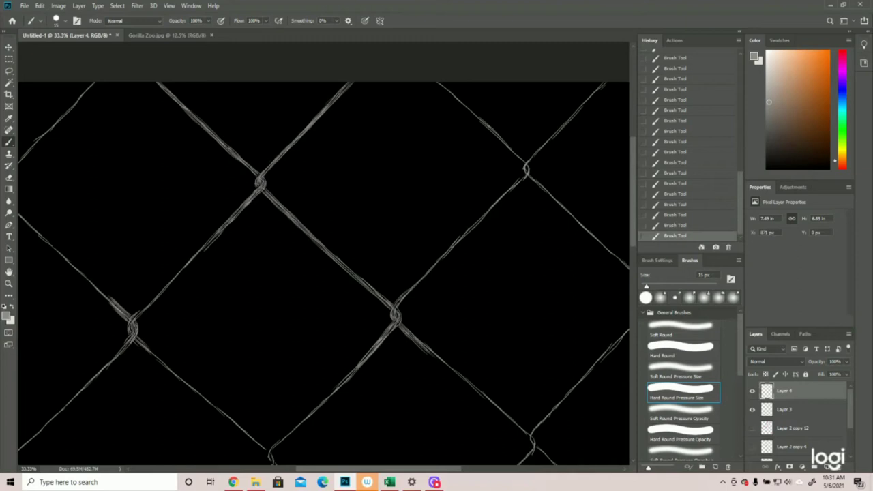
- Thicken the left crossing's lower-left wire and the remaining length of wire between it and the upper crossing
{"action": "mouse_move", "coordinate": [105, 367]}
{"action": "left_mouse_down"}
{"action": "mouse_move", "coordinate": [117, 353]}
{"action": "mouse_move", "coordinate": [81, 392]}
{"action": "left_mouse_up"}
{"action": "left_click_drag", "start_coordinate": [219, 233], "coordinate": [138, 312]}
{"action": "mouse_move", "coordinate": [158, 294]}
{"action": "left_mouse_down"}
{"action": "mouse_move", "coordinate": [135, 317]}
{"action": "mouse_move", "coordinate": [169, 285]}
{"action": "mouse_move", "coordinate": [129, 329]}
{"action": "left_mouse_up"}
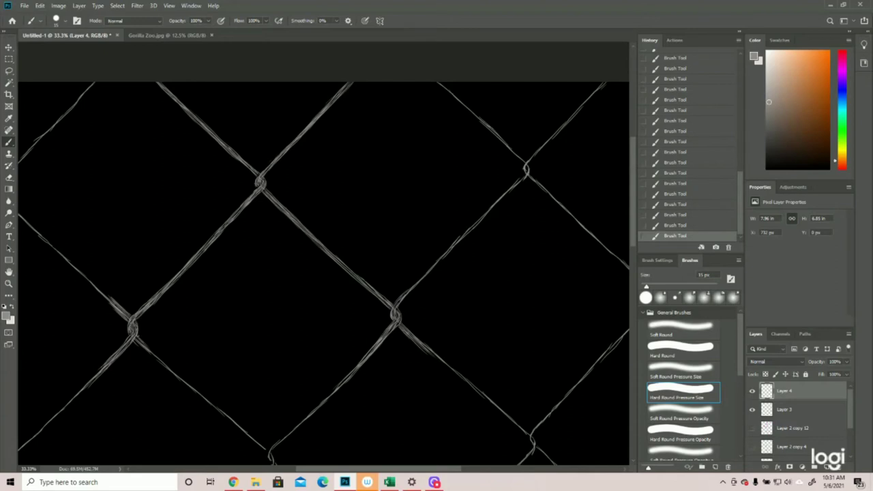
- Thicken the wire running down-right from the left crossing, and review the fence over the whole canvas
{"action": "scroll", "coordinate": [144, 238], "scroll_direction": "down", "scroll_amount": 3}
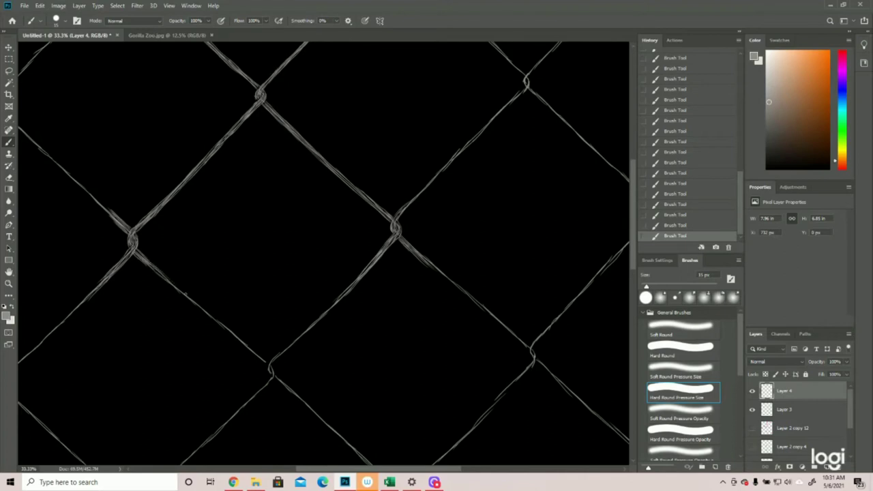
{"action": "mouse_move", "coordinate": [163, 281]}
{"action": "left_mouse_down"}
{"action": "mouse_move", "coordinate": [143, 263]}
{"action": "mouse_move", "coordinate": [236, 343]}
{"action": "left_mouse_up"}
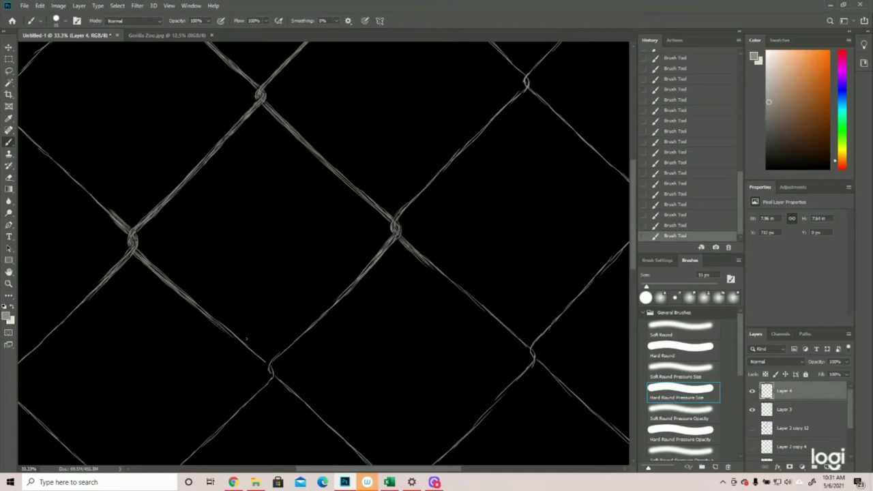
{"action": "left_click", "coordinate": [9, 283]}
{"action": "left_click_drag", "start_coordinate": [286, 271], "coordinate": [232, 272]}
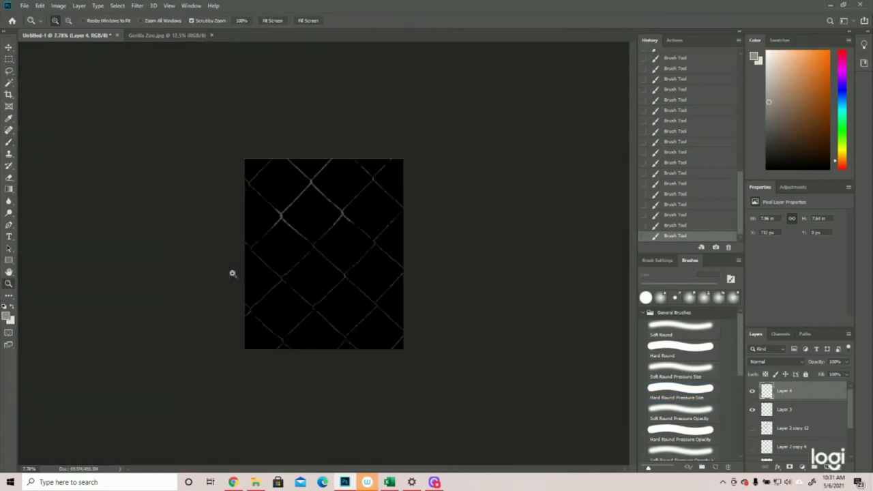
{"action": "left_click", "coordinate": [341, 187]}
{"action": "left_click", "coordinate": [341, 187]}
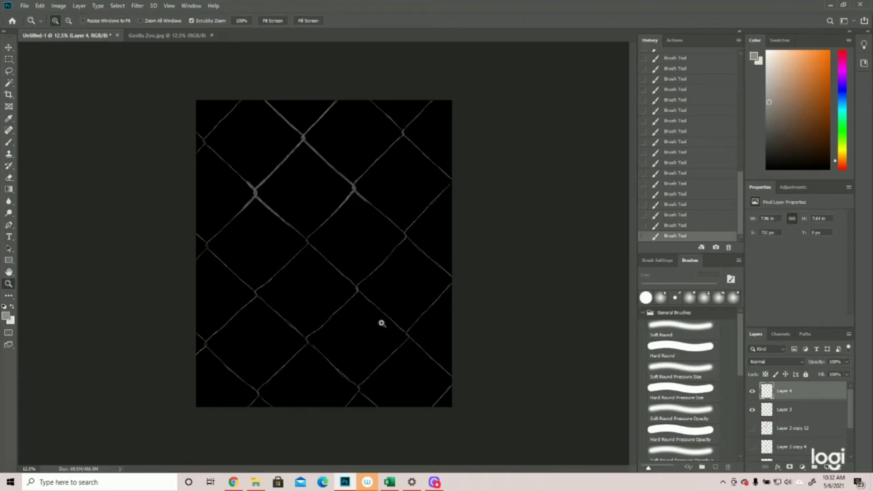
{"action": "left_click_drag", "start_coordinate": [259, 210], "coordinate": [287, 207]}
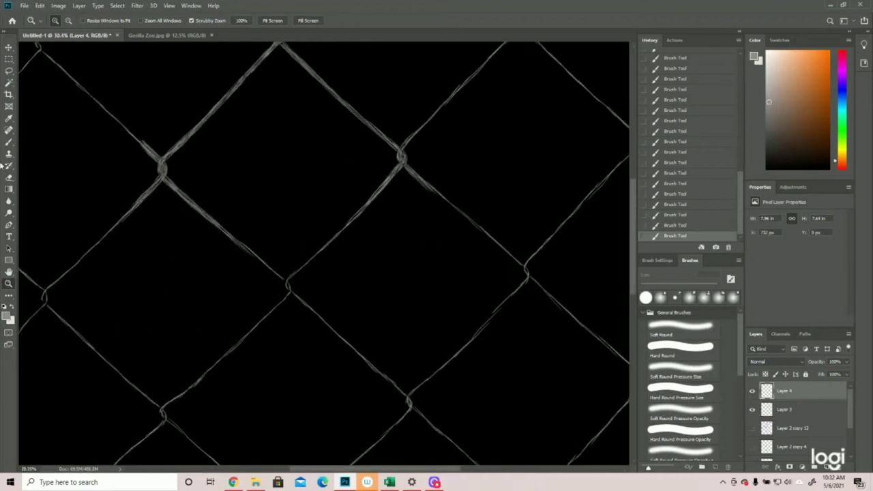
- Thicken the wire running down-left from the canvas's top edge to the uppermost crossing near the left edge
{"action": "left_click", "coordinate": [8, 143]}
{"action": "scroll", "coordinate": [296, 233], "scroll_direction": "up", "scroll_amount": 5}
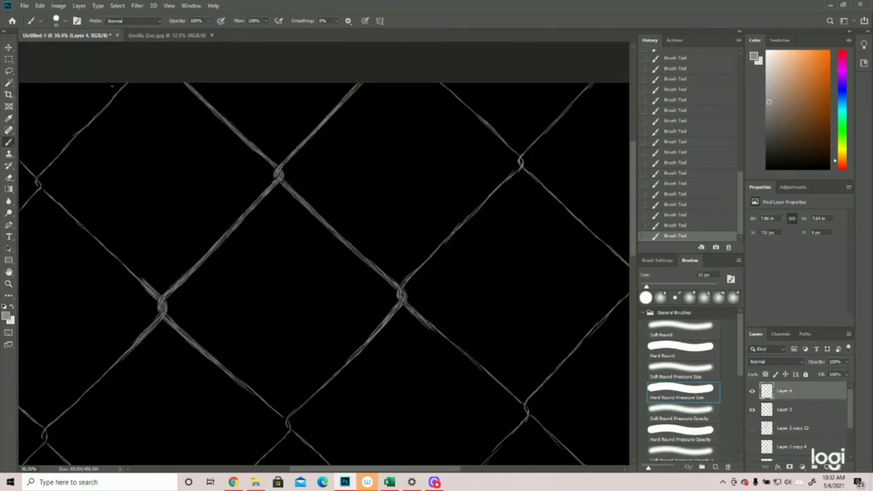
{"action": "left_click_drag", "start_coordinate": [126, 80], "coordinate": [45, 163]}
{"action": "left_click_drag", "start_coordinate": [51, 158], "coordinate": [37, 177]}
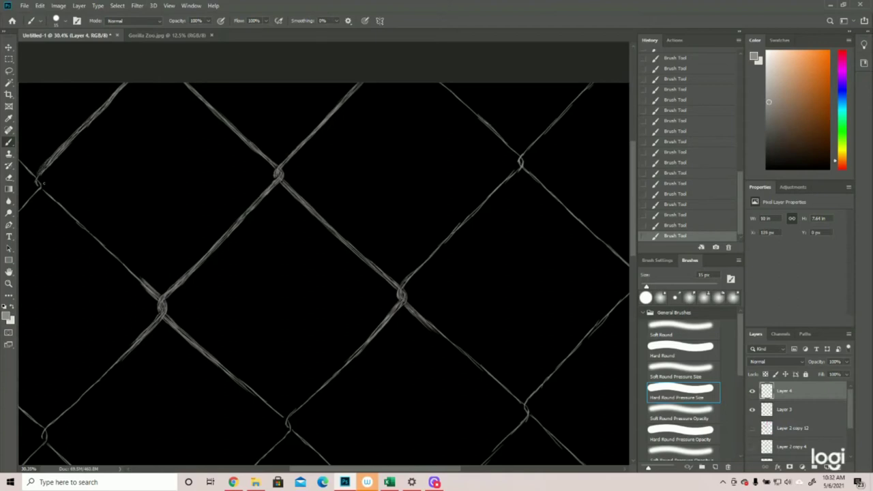
- Build up the twist of the uppermost left-edge crossing and thicken its two short wires reaching the canvas edge
{"action": "left_click_drag", "start_coordinate": [340, 469], "coordinate": [307, 468]}
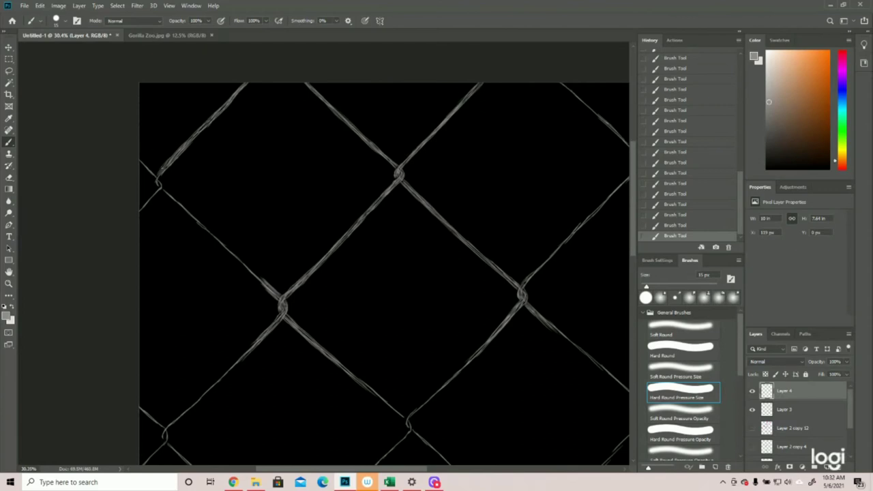
{"action": "left_click_drag", "start_coordinate": [162, 167], "coordinate": [154, 187]}
{"action": "left_click_drag", "start_coordinate": [141, 156], "coordinate": [155, 173]}
{"action": "left_click_drag", "start_coordinate": [157, 197], "coordinate": [140, 209]}
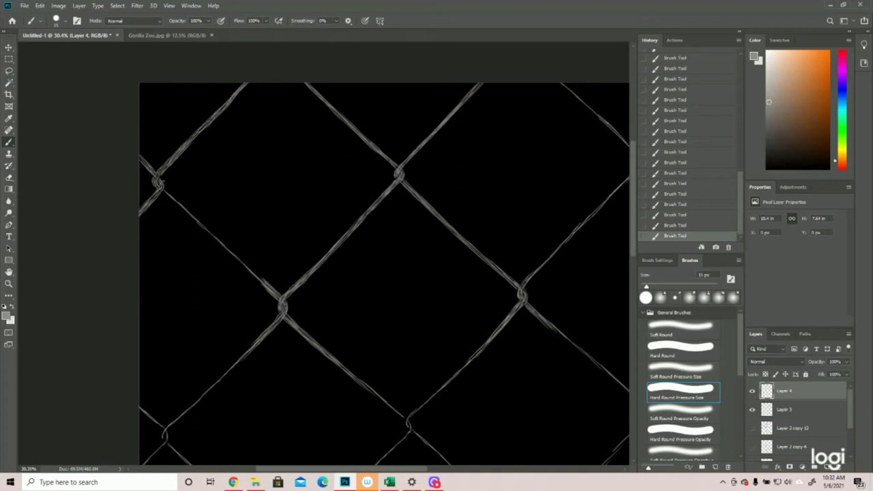
- Thicken the wire running down-right from the uppermost left-edge crossing to the next crossing
{"action": "mouse_move", "coordinate": [162, 192]}
{"action": "left_mouse_down"}
{"action": "mouse_move", "coordinate": [179, 205]}
{"action": "mouse_move", "coordinate": [171, 193]}
{"action": "mouse_move", "coordinate": [193, 222]}
{"action": "mouse_move", "coordinate": [164, 196]}
{"action": "mouse_move", "coordinate": [202, 227]}
{"action": "mouse_move", "coordinate": [182, 212]}
{"action": "left_mouse_up"}
{"action": "left_click_drag", "start_coordinate": [216, 237], "coordinate": [260, 276]}
{"action": "left_click_drag", "start_coordinate": [198, 225], "coordinate": [266, 289]}
{"action": "left_click_drag", "start_coordinate": [237, 261], "coordinate": [259, 281]}
{"action": "left_click_drag", "start_coordinate": [220, 246], "coordinate": [241, 263]}
{"action": "left_click_drag", "start_coordinate": [209, 234], "coordinate": [236, 258]}
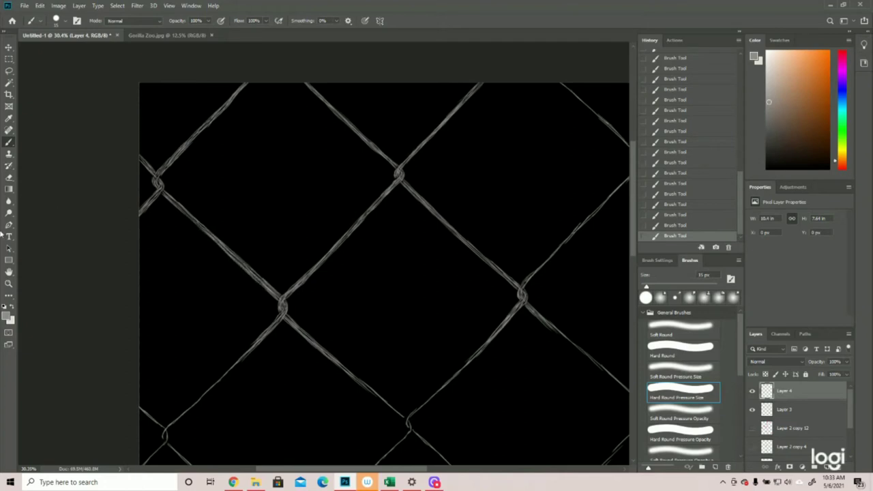
- Thicken the wire running down-left from that crossing to the second left-edge crossing, carrying the strokes into its twist
{"action": "left_click", "coordinate": [8, 283]}
{"action": "left_click_drag", "start_coordinate": [454, 241], "coordinate": [418, 268]}
{"action": "left_click_drag", "start_coordinate": [331, 243], "coordinate": [331, 243]}
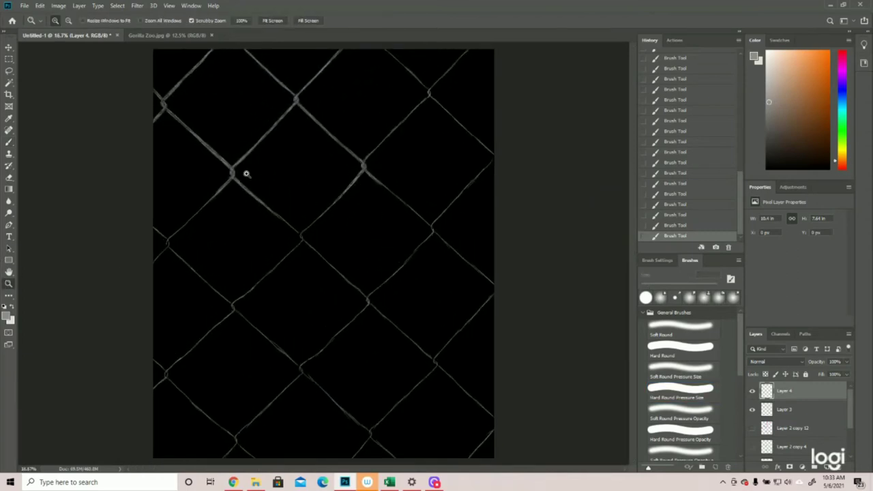
{"action": "left_click", "coordinate": [164, 157]}
{"action": "left_click", "coordinate": [139, 173]}
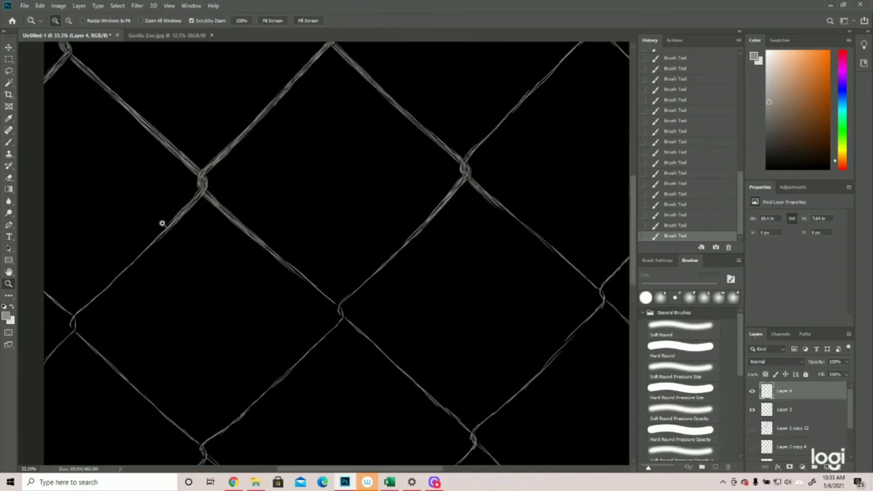
{"action": "left_click", "coordinate": [9, 142]}
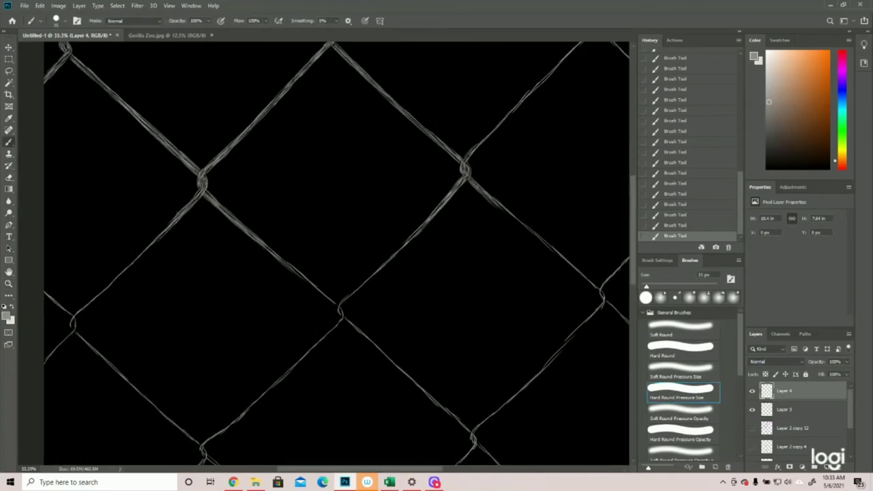
{"action": "mouse_move", "coordinate": [160, 233]}
{"action": "left_mouse_down"}
{"action": "mouse_move", "coordinate": [172, 222]}
{"action": "mouse_move", "coordinate": [92, 300]}
{"action": "left_mouse_up"}
{"action": "left_click_drag", "start_coordinate": [121, 268], "coordinate": [75, 321]}
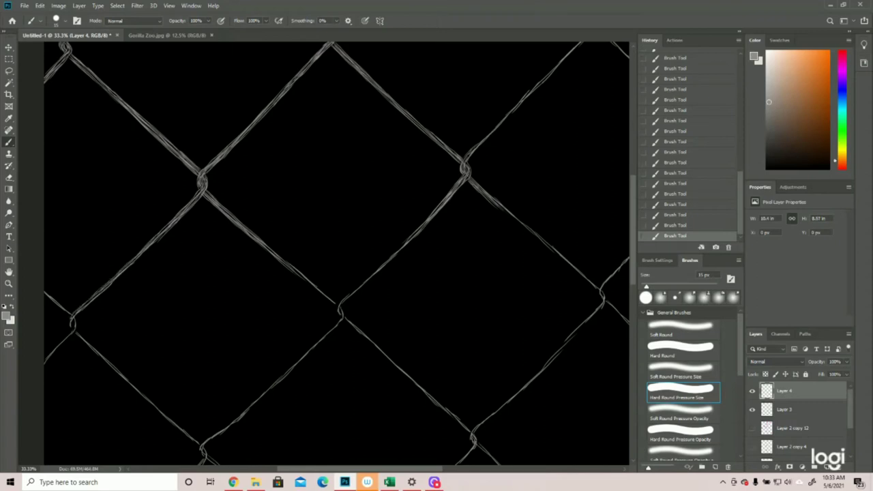
{"action": "left_click_drag", "start_coordinate": [163, 236], "coordinate": [86, 307]}
{"action": "mouse_move", "coordinate": [138, 260]}
{"action": "left_mouse_down"}
{"action": "mouse_move", "coordinate": [78, 309]}
{"action": "mouse_move", "coordinate": [69, 329]}
{"action": "left_mouse_up"}
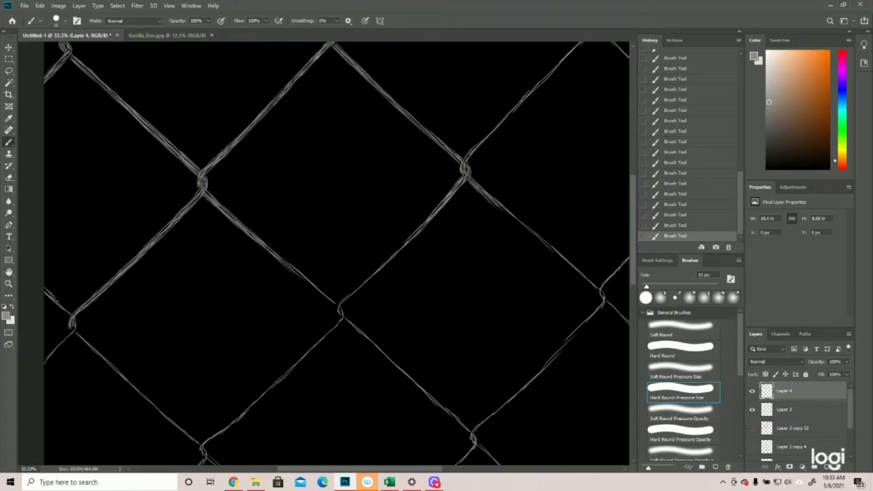
- Build up the second left-edge crossing's twist and thicken its two short wires reaching the canvas edge
{"action": "left_click_drag", "start_coordinate": [53, 296], "coordinate": [73, 313]}
{"action": "mouse_move", "coordinate": [79, 316]}
{"action": "left_mouse_down"}
{"action": "mouse_move", "coordinate": [51, 321]}
{"action": "mouse_move", "coordinate": [64, 345]}
{"action": "mouse_move", "coordinate": [42, 371]}
{"action": "left_mouse_up"}
{"action": "left_click_drag", "start_coordinate": [74, 334], "coordinate": [44, 367]}
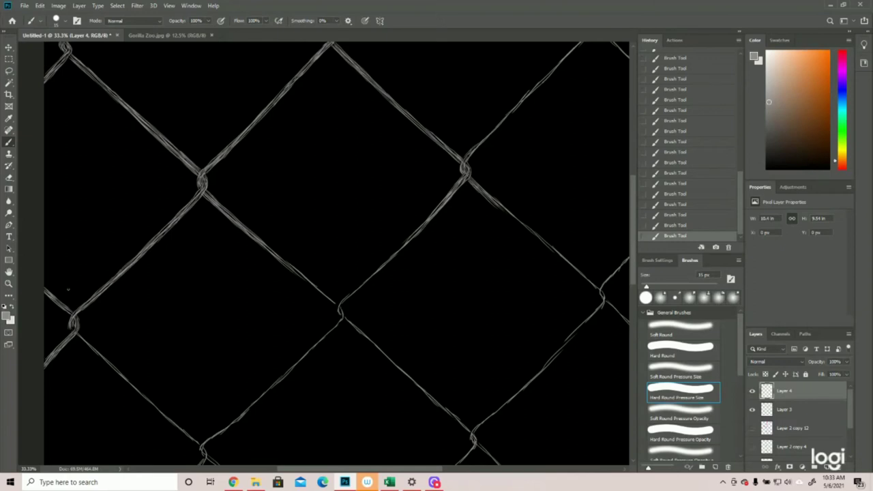
- Thicken the wire running down-right from the second left-edge crossing toward the crossing below
{"action": "mouse_move", "coordinate": [70, 327]}
{"action": "left_mouse_down"}
{"action": "mouse_move", "coordinate": [137, 395]}
{"action": "mouse_move", "coordinate": [147, 399]}
{"action": "left_mouse_up"}
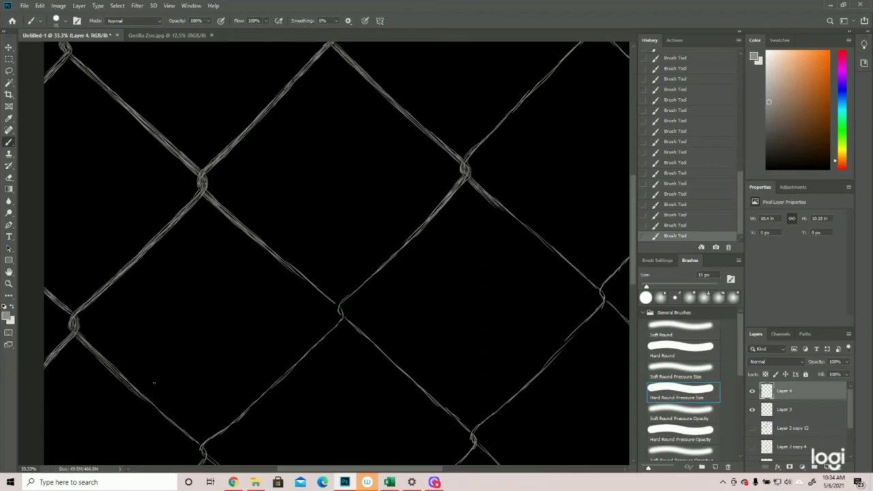
{"action": "scroll", "coordinate": [154, 383], "scroll_direction": "down", "scroll_amount": 5}
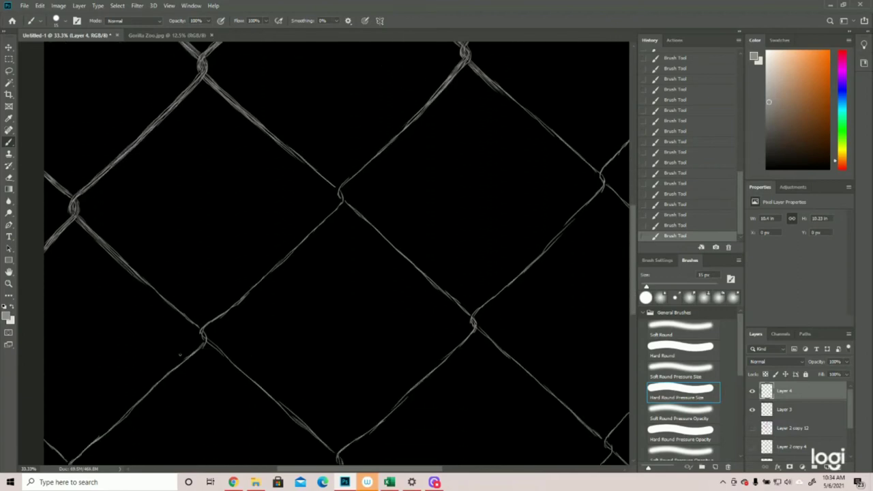
{"action": "left_click_drag", "start_coordinate": [137, 278], "coordinate": [169, 305]}
- Thicken the lower length of the wire coming from the upper right into the central crossing
{"action": "mouse_move", "coordinate": [398, 135]}
{"action": "left_mouse_down"}
{"action": "mouse_move", "coordinate": [423, 110]}
{"action": "mouse_move", "coordinate": [401, 129]}
{"action": "left_mouse_up"}
{"action": "mouse_move", "coordinate": [369, 159]}
{"action": "left_mouse_down"}
{"action": "mouse_move", "coordinate": [353, 174]}
{"action": "mouse_move", "coordinate": [392, 144]}
{"action": "mouse_move", "coordinate": [360, 172]}
{"action": "mouse_move", "coordinate": [381, 154]}
{"action": "left_mouse_up"}
{"action": "mouse_move", "coordinate": [351, 181]}
{"action": "left_mouse_down"}
{"action": "mouse_move", "coordinate": [394, 140]}
{"action": "mouse_move", "coordinate": [341, 188]}
{"action": "left_mouse_up"}
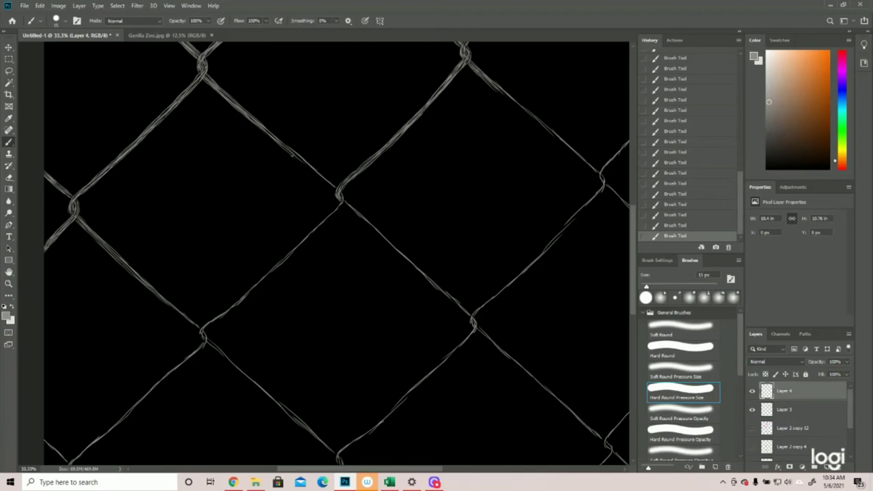
- Thicken the remaining length of the wire coming from the upper left into the central crossing, and build up its twist
{"action": "left_click_drag", "start_coordinate": [294, 155], "coordinate": [327, 183]}
{"action": "left_click_drag", "start_coordinate": [344, 197], "coordinate": [341, 205]}
{"action": "left_click_drag", "start_coordinate": [316, 170], "coordinate": [325, 177]}
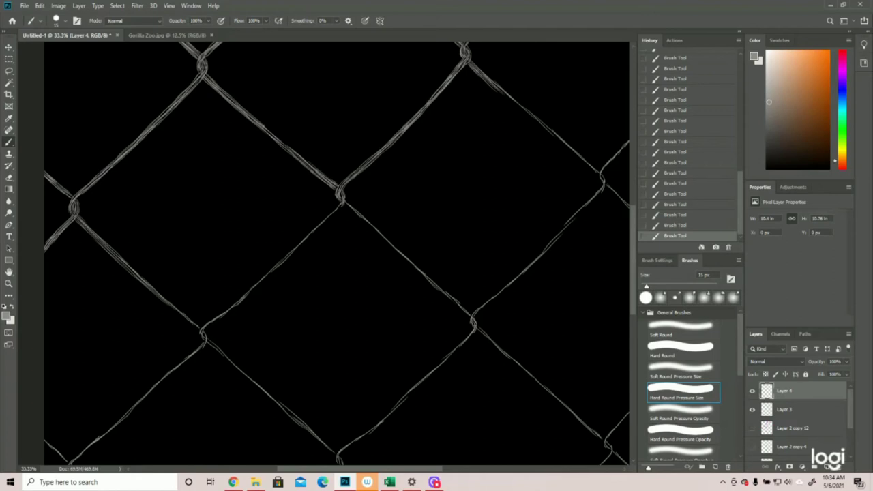
{"action": "left_click_drag", "start_coordinate": [257, 120], "coordinate": [310, 163]}
- Thicken the wire running down-left from the central crossing, and rework the end of the wire running down-right from the crossing it meets
{"action": "mouse_move", "coordinate": [339, 211]}
{"action": "left_mouse_down"}
{"action": "mouse_move", "coordinate": [324, 225]}
{"action": "mouse_move", "coordinate": [340, 204]}
{"action": "mouse_move", "coordinate": [214, 322]}
{"action": "mouse_move", "coordinate": [203, 351]}
{"action": "left_mouse_up"}
{"action": "scroll", "coordinate": [211, 341], "scroll_direction": "down", "scroll_amount": 3}
{"action": "left_click_drag", "start_coordinate": [209, 225], "coordinate": [334, 333]}
{"action": "key", "text": "ctrl+z"}
{"action": "key", "text": "ctrl+z"}
{"action": "left_click_drag", "start_coordinate": [302, 308], "coordinate": [335, 339]}
- Thicken further wires across the fence, including the long diagonal running down-left
{"action": "scroll", "coordinate": [334, 334], "scroll_direction": "up", "scroll_amount": 1}
{"action": "mouse_move", "coordinate": [207, 263]}
{"action": "left_mouse_down"}
{"action": "mouse_move", "coordinate": [183, 291]}
{"action": "mouse_move", "coordinate": [262, 166]}
{"action": "mouse_move", "coordinate": [129, 281]}
{"action": "left_mouse_up"}
{"action": "left_click_drag", "start_coordinate": [155, 265], "coordinate": [239, 342]}
{"action": "left_click_drag", "start_coordinate": [320, 88], "coordinate": [82, 354]}
- Thicken the four wires meeting at the upper-right crossing, taking the down-right one to the canvas's right edge
{"action": "left_click_drag", "start_coordinate": [442, 124], "coordinate": [373, 198]}
{"action": "mouse_move", "coordinate": [286, 125]}
{"action": "left_mouse_down"}
{"action": "mouse_move", "coordinate": [365, 194]}
{"action": "mouse_move", "coordinate": [369, 214]}
{"action": "left_mouse_up"}
{"action": "left_click_drag", "start_coordinate": [366, 214], "coordinate": [248, 328]}
{"action": "left_click_drag", "start_coordinate": [371, 215], "coordinate": [492, 324]}
- Step back through the history to remove the most recent brush strokes
{"action": "scroll", "coordinate": [492, 323], "scroll_direction": "down", "scroll_amount": 3}
{"action": "left_click", "coordinate": [682, 163]}
{"action": "left_click", "coordinate": [682, 142]}
{"action": "left_click", "coordinate": [683, 131]}
{"action": "left_click", "coordinate": [683, 121]}
{"action": "left_click", "coordinate": [681, 101]}
{"action": "scroll", "coordinate": [680, 107], "scroll_direction": "up", "scroll_amount": 3}
{"action": "left_click", "coordinate": [679, 139]}
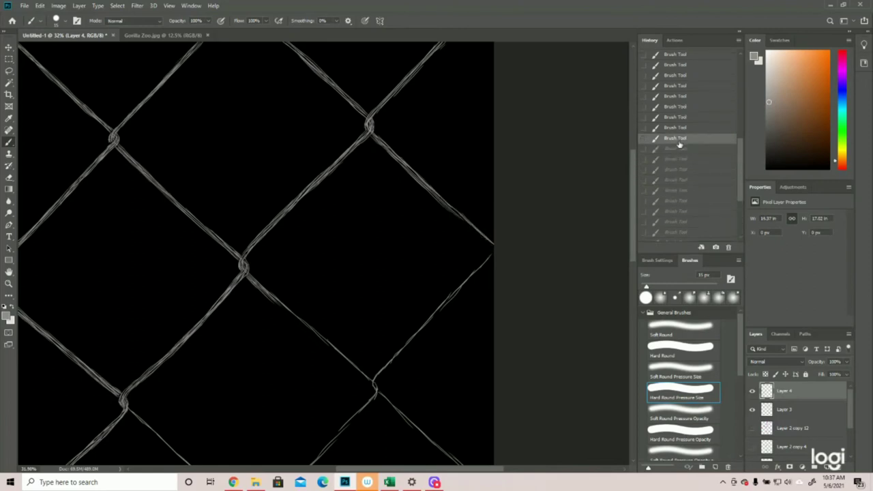
- Thicken the lower end of the wire running down-right to the right edge, and draw its bend at the edge
{"action": "left_click", "coordinate": [496, 243]}
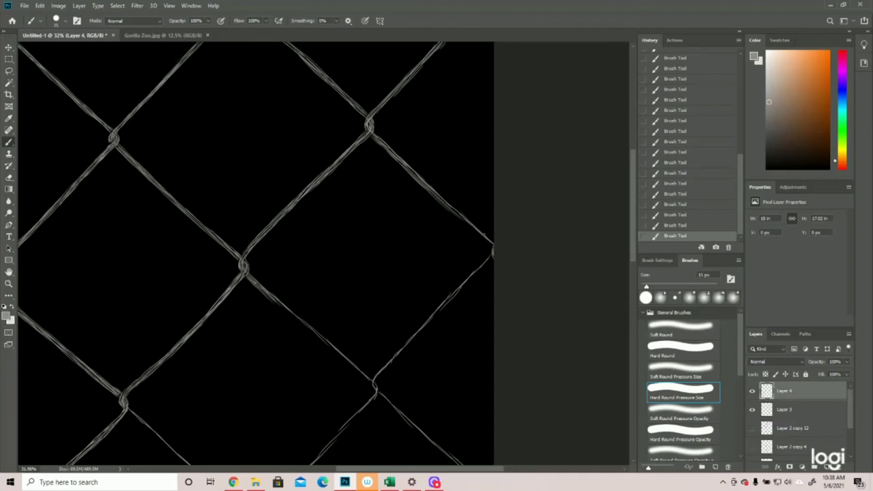
{"action": "left_click_drag", "start_coordinate": [447, 205], "coordinate": [473, 226]}
{"action": "left_click_drag", "start_coordinate": [442, 203], "coordinate": [479, 236]}
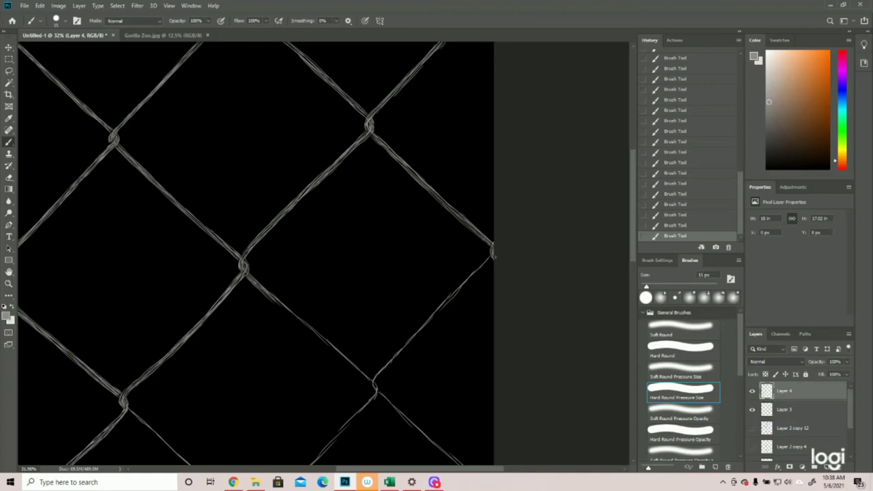
- Lasso the stray strokes just below the right-edge bend, delete them and clear the selection
{"action": "left_click", "coordinate": [8, 71]}
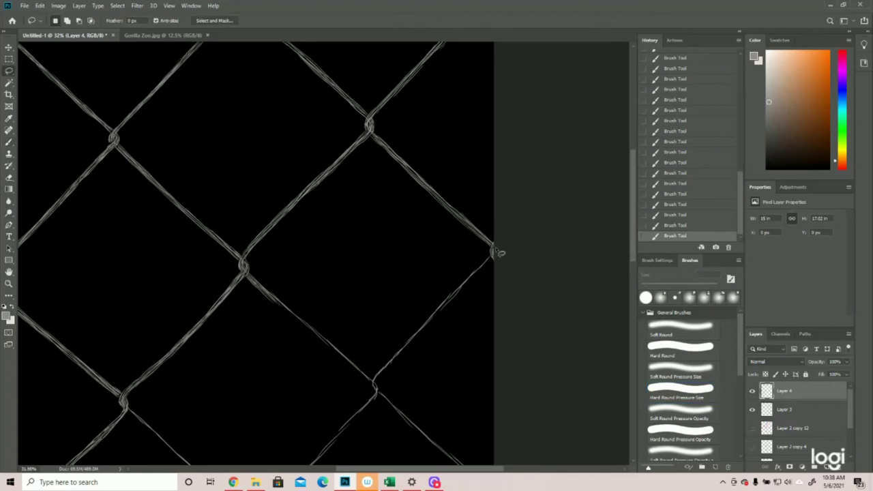
{"action": "right_click", "coordinate": [494, 251]}
{"action": "key", "text": "Escape"}
{"action": "mouse_move", "coordinate": [497, 256]}
{"action": "left_mouse_down"}
{"action": "mouse_move", "coordinate": [493, 272]}
{"action": "mouse_move", "coordinate": [503, 269]}
{"action": "left_mouse_up"}
{"action": "key", "text": "Delete"}
{"action": "left_click", "coordinate": [118, 5]}
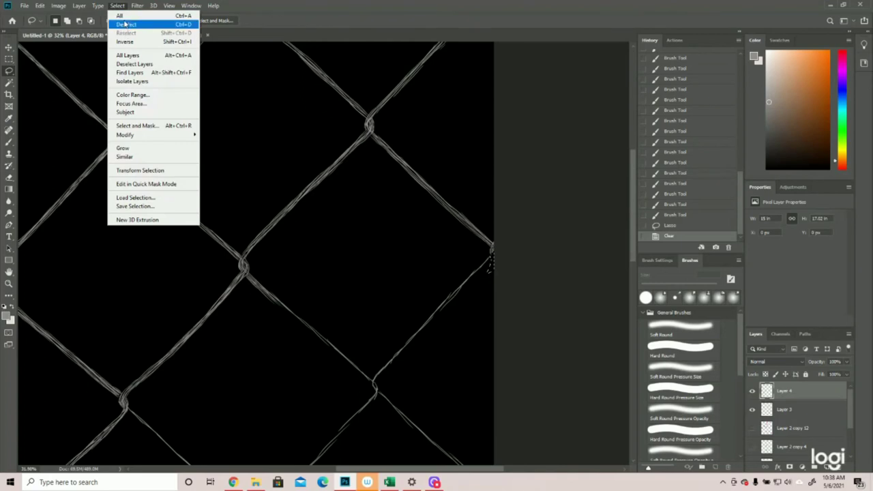
{"action": "left_click", "coordinate": [126, 24]}
- Redraw the right-edge bend and thicken the wire running down-left from it to the next crossing
{"action": "left_click", "coordinate": [10, 142]}
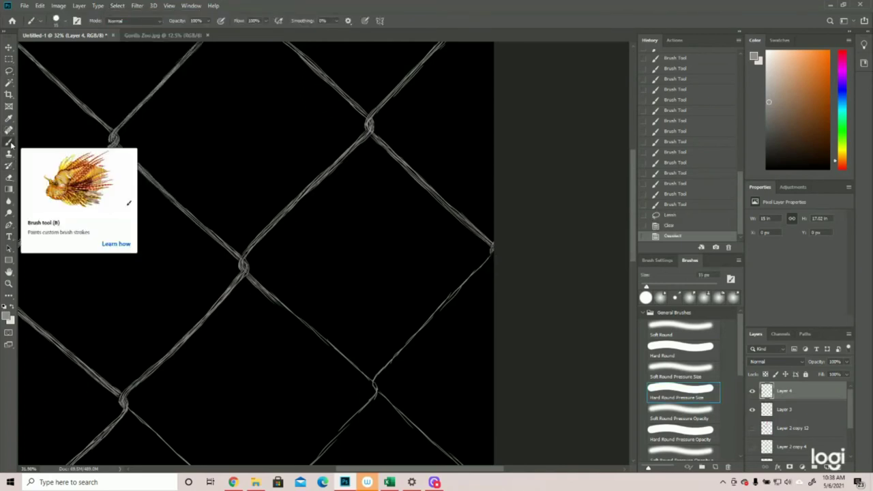
{"action": "left_click_drag", "start_coordinate": [492, 244], "coordinate": [490, 254]}
{"action": "mouse_move", "coordinate": [491, 247]}
{"action": "left_mouse_down"}
{"action": "mouse_move", "coordinate": [469, 280]}
{"action": "mouse_move", "coordinate": [480, 274]}
{"action": "left_mouse_up"}
{"action": "mouse_move", "coordinate": [446, 306]}
{"action": "left_mouse_down"}
{"action": "mouse_move", "coordinate": [482, 268]}
{"action": "mouse_move", "coordinate": [447, 304]}
{"action": "left_mouse_up"}
{"action": "mouse_move", "coordinate": [464, 289]}
{"action": "left_mouse_down"}
{"action": "mouse_move", "coordinate": [435, 319]}
{"action": "mouse_move", "coordinate": [444, 311]}
{"action": "left_mouse_up"}
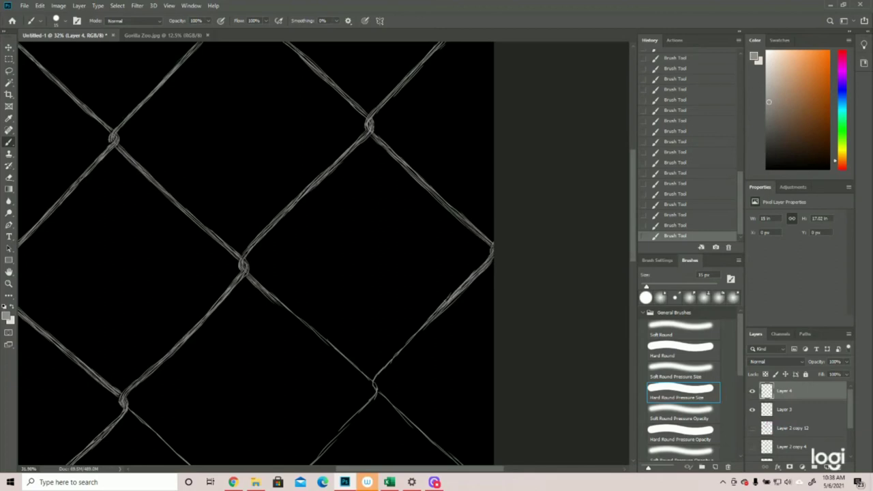
{"action": "scroll", "coordinate": [413, 274], "scroll_direction": "down", "scroll_amount": 4}
{"action": "left_click_drag", "start_coordinate": [427, 214], "coordinate": [413, 231]}
{"action": "left_click_drag", "start_coordinate": [411, 233], "coordinate": [373, 274]}
- Thicken the other wires meeting at that crossing, taking the down-right one to the canvas's right edge
{"action": "left_click_drag", "start_coordinate": [267, 187], "coordinate": [320, 230]}
{"action": "mouse_move", "coordinate": [321, 229]}
{"action": "left_mouse_down"}
{"action": "mouse_move", "coordinate": [370, 273]}
{"action": "mouse_move", "coordinate": [327, 341]}
{"action": "left_mouse_up"}
{"action": "left_click_drag", "start_coordinate": [379, 282], "coordinate": [430, 331]}
{"action": "scroll", "coordinate": [432, 333], "scroll_direction": "down", "scroll_amount": 4}
{"action": "left_click_drag", "start_coordinate": [425, 227], "coordinate": [485, 279]}
{"action": "left_click_drag", "start_coordinate": [440, 240], "coordinate": [491, 283]}
- Thicken the next wire running down-left from the right edge until it reaches the crossing below
{"action": "left_click_drag", "start_coordinate": [492, 304], "coordinate": [417, 385]}
{"action": "scroll", "coordinate": [418, 384], "scroll_direction": "down", "scroll_amount": 3}
{"action": "left_click_drag", "start_coordinate": [430, 294], "coordinate": [380, 348]}
{"action": "left_click_drag", "start_coordinate": [409, 309], "coordinate": [377, 349]}
- Thicken the wires meeting at the lower middle crossing, including the one running down-right from it
{"action": "left_click_drag", "start_coordinate": [128, 121], "coordinate": [236, 215]}
{"action": "left_click_drag", "start_coordinate": [326, 158], "coordinate": [250, 226]}
{"action": "left_click_drag", "start_coordinate": [281, 202], "coordinate": [251, 227]}
{"action": "mouse_move", "coordinate": [204, 187]}
{"action": "left_mouse_down"}
{"action": "mouse_move", "coordinate": [249, 226]}
{"action": "mouse_move", "coordinate": [221, 278]}
{"action": "left_mouse_up"}
{"action": "mouse_move", "coordinate": [242, 252]}
{"action": "left_mouse_down"}
{"action": "mouse_move", "coordinate": [143, 341]}
{"action": "mouse_move", "coordinate": [373, 344]}
{"action": "left_mouse_up"}
- Thicken the wires running down-left through the lower part of the fence
{"action": "scroll", "coordinate": [491, 386], "scroll_direction": "down", "scroll_amount": 2}
{"action": "scroll", "coordinate": [491, 386], "scroll_direction": "up", "scroll_amount": 2}
{"action": "mouse_move", "coordinate": [470, 215]}
{"action": "left_mouse_down"}
{"action": "mouse_move", "coordinate": [513, 253]}
{"action": "mouse_move", "coordinate": [483, 308]}
{"action": "left_mouse_up"}
{"action": "left_click_drag", "start_coordinate": [495, 292], "coordinate": [389, 401]}
{"action": "left_click_drag", "start_coordinate": [282, 246], "coordinate": [249, 291]}
- Thicken the remaining wires and twists of the lowest row down to the canvas's bottom edge
{"action": "scroll", "coordinate": [259, 286], "scroll_direction": "down", "scroll_amount": 3}
{"action": "left_click_drag", "start_coordinate": [261, 203], "coordinate": [349, 282]}
{"action": "mouse_move", "coordinate": [340, 271]}
{"action": "left_mouse_down"}
{"action": "mouse_move", "coordinate": [389, 309]}
{"action": "mouse_move", "coordinate": [360, 362]}
{"action": "left_mouse_up"}
{"action": "left_click_drag", "start_coordinate": [393, 324], "coordinate": [412, 343]}
{"action": "left_click_drag", "start_coordinate": [633, 327], "coordinate": [633, 322]}
{"action": "mouse_move", "coordinate": [248, 235]}
{"action": "left_mouse_down"}
{"action": "mouse_move", "coordinate": [135, 342]}
{"action": "mouse_move", "coordinate": [113, 385]}
{"action": "left_mouse_up"}
{"action": "left_click_drag", "start_coordinate": [135, 358], "coordinate": [157, 376]}
- Thicken the wire running down-right to the right edge from the lowest right crossing, and the short wire across the bottom-right corner
{"action": "left_click_drag", "start_coordinate": [416, 468], "coordinate": [458, 466]}
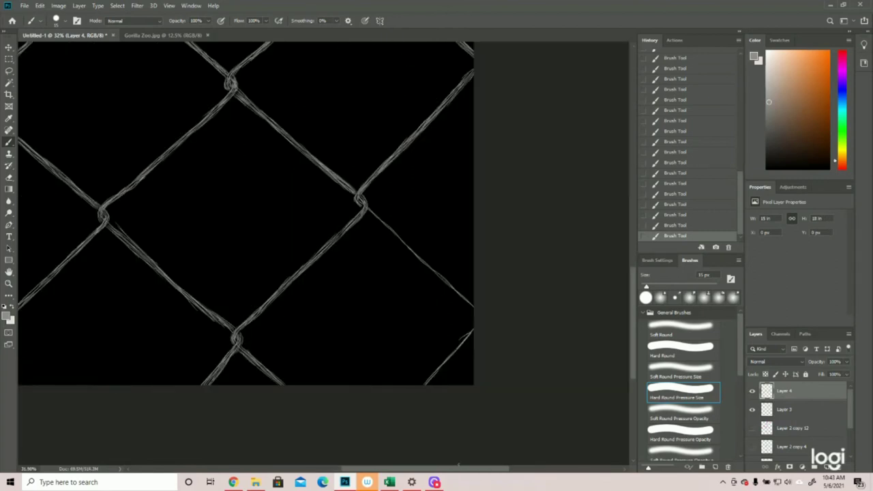
{"action": "left_click_drag", "start_coordinate": [366, 209], "coordinate": [477, 315]}
{"action": "left_click_drag", "start_coordinate": [388, 227], "coordinate": [474, 306]}
{"action": "left_click_drag", "start_coordinate": [430, 268], "coordinate": [477, 314]}
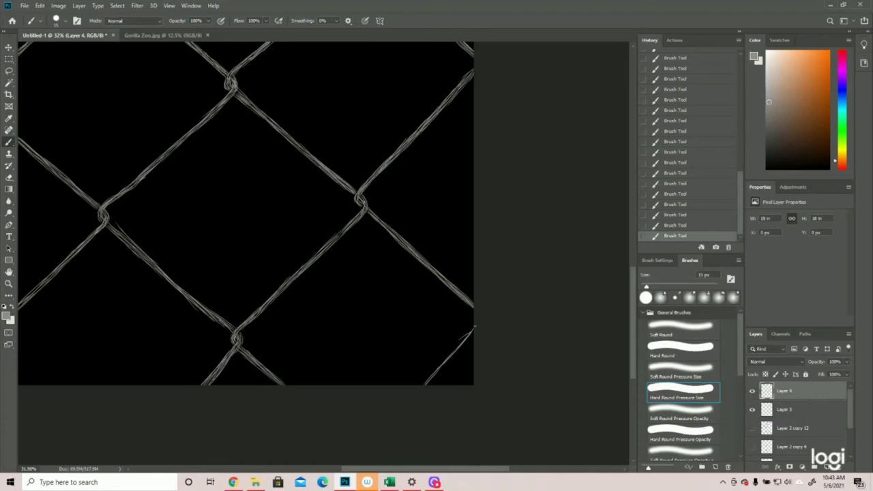
{"action": "left_click_drag", "start_coordinate": [475, 324], "coordinate": [425, 384]}
{"action": "left_click_drag", "start_coordinate": [469, 337], "coordinate": [424, 390]}
- On Layer 3, lasso and delete the stray sketch line beside the upper start of the bottom middle crossing's upper-left wire
{"action": "left_click", "coordinate": [776, 408]}
{"action": "left_click", "coordinate": [9, 70]}
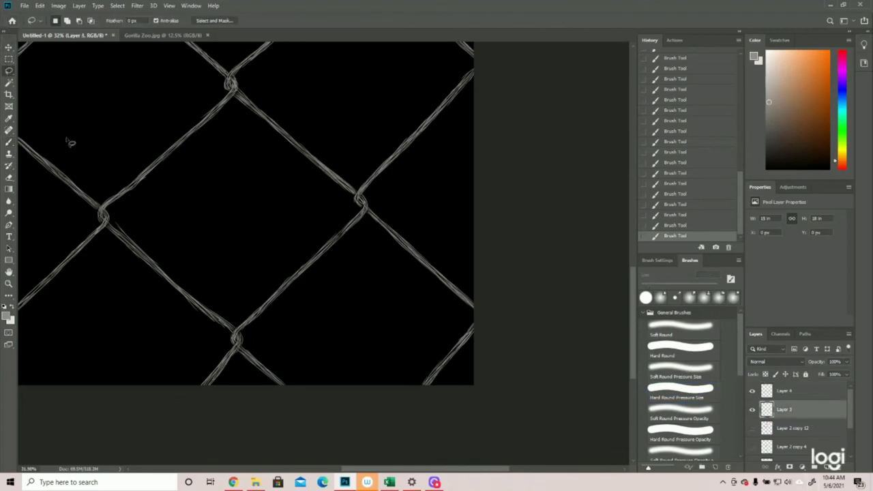
{"action": "mouse_move", "coordinate": [124, 211]}
{"action": "left_mouse_down"}
{"action": "mouse_move", "coordinate": [118, 232]}
{"action": "mouse_move", "coordinate": [147, 260]}
{"action": "mouse_move", "coordinate": [159, 247]}
{"action": "mouse_move", "coordinate": [128, 218]}
{"action": "left_mouse_up"}
{"action": "key", "text": "Delete"}
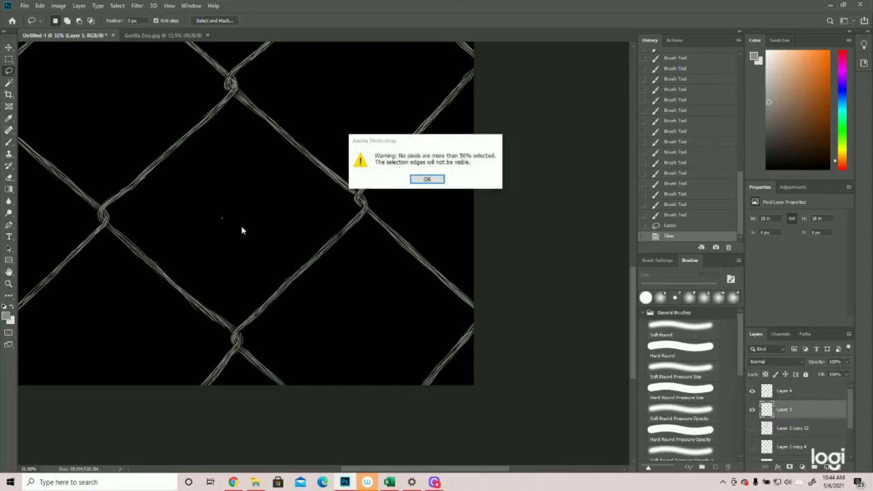
{"action": "left_click", "coordinate": [423, 179]}
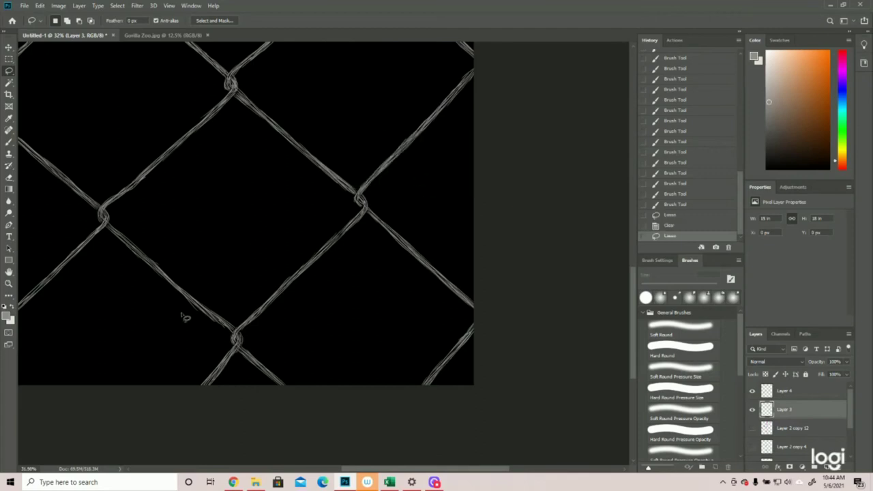
- Lasso and delete the remaining stray sketch lines along that wire on Layer 3, clearing each selection
{"action": "mouse_move", "coordinate": [148, 275]}
{"action": "left_mouse_down"}
{"action": "mouse_move", "coordinate": [227, 331]}
{"action": "mouse_move", "coordinate": [175, 317]}
{"action": "mouse_move", "coordinate": [144, 285]}
{"action": "left_mouse_up"}
{"action": "key", "text": "Delete"}
{"action": "left_click", "coordinate": [117, 6]}
{"action": "left_click", "coordinate": [126, 24]}
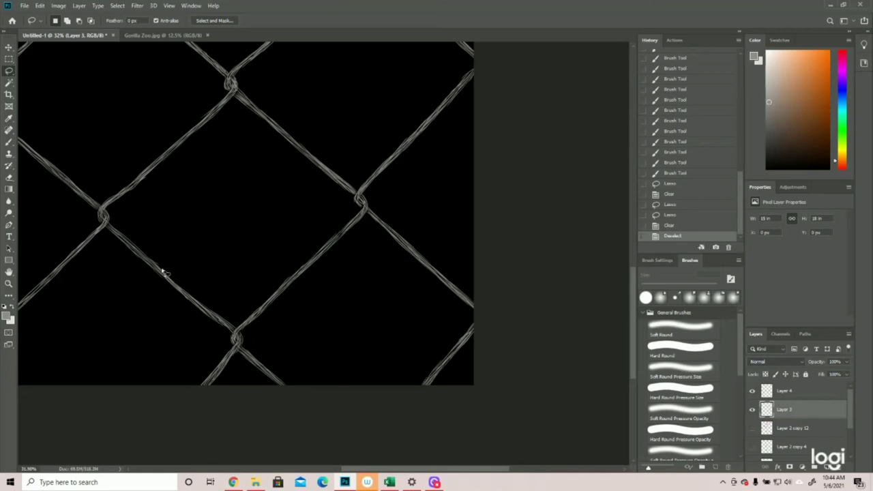
{"action": "left_click_drag", "start_coordinate": [152, 262], "coordinate": [175, 277]}
{"action": "key", "text": "Delete"}
{"action": "key", "text": "ctrl+d"}
- Review the whole fence and add a new layer above Layer 4
{"action": "left_click", "coordinate": [11, 285]}
{"action": "left_click_drag", "start_coordinate": [378, 276], "coordinate": [386, 251]}
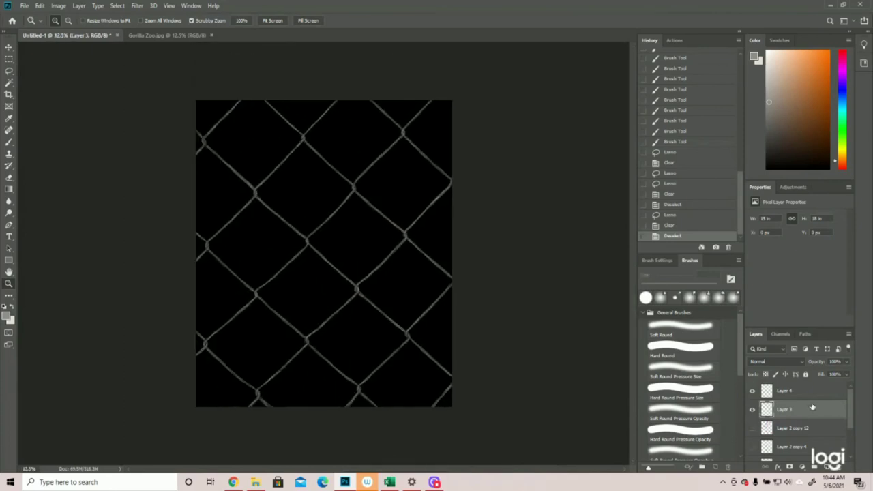
{"action": "left_click", "coordinate": [785, 391]}
{"action": "left_click", "coordinate": [827, 467]}
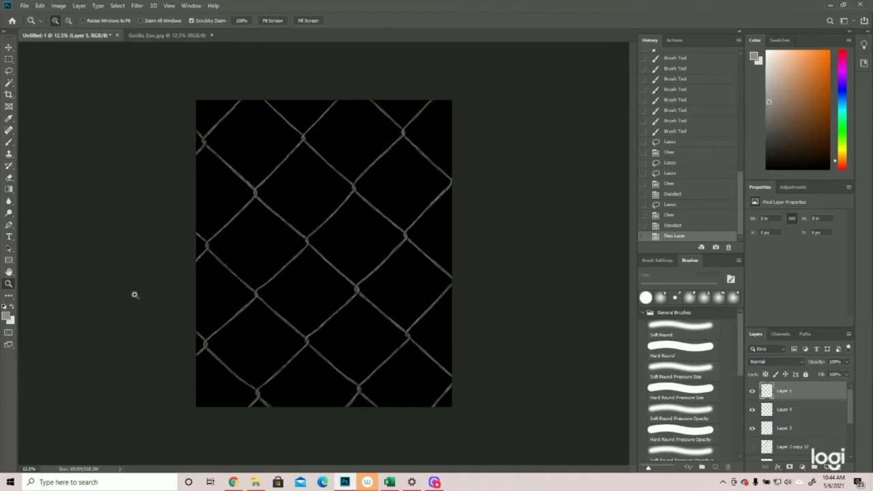
- On the new layer, brush fuller grey strokes along the two upper wires running down-left from the top edge and into their crossings' twists
{"action": "left_click", "coordinate": [310, 106]}
{"action": "left_click", "coordinate": [306, 102]}
{"action": "left_click_drag", "start_coordinate": [343, 172], "coordinate": [312, 180]}
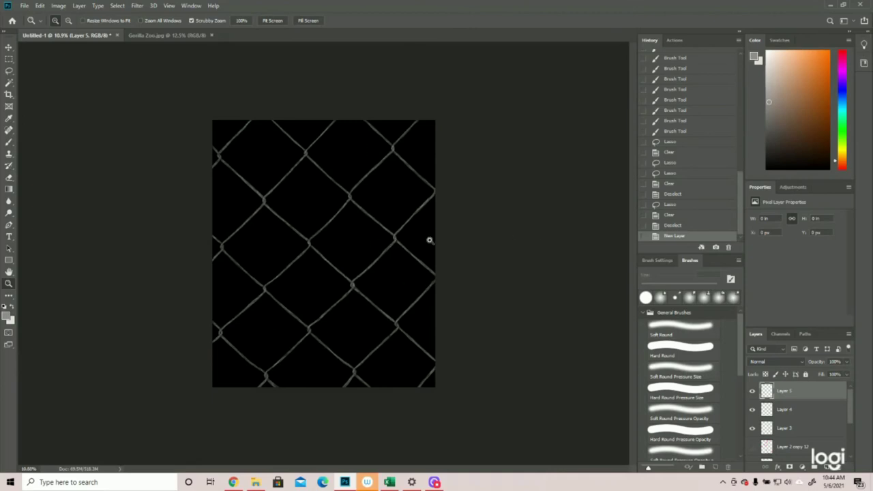
{"action": "scroll", "coordinate": [439, 149], "scroll_direction": "up", "scroll_amount": 3}
{"action": "scroll", "coordinate": [456, 177], "scroll_direction": "down", "scroll_amount": 1}
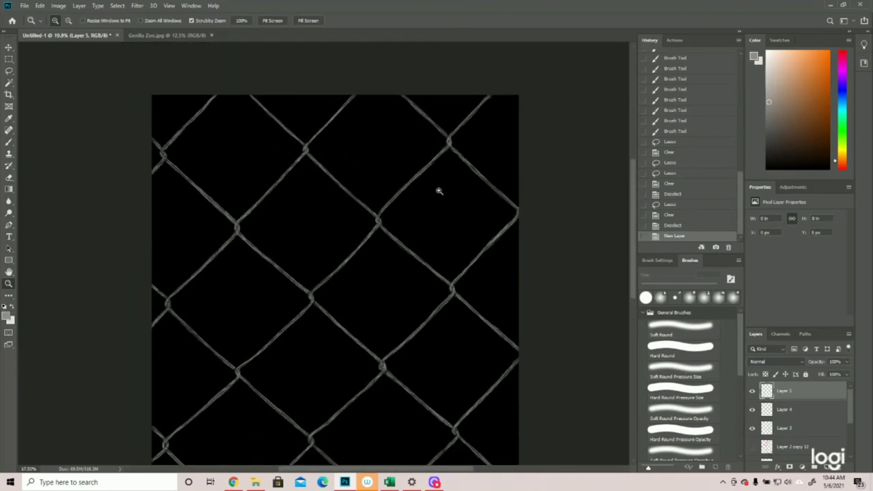
{"action": "scroll", "coordinate": [307, 127], "scroll_direction": "up", "scroll_amount": 3}
{"action": "left_click", "coordinate": [9, 142]}
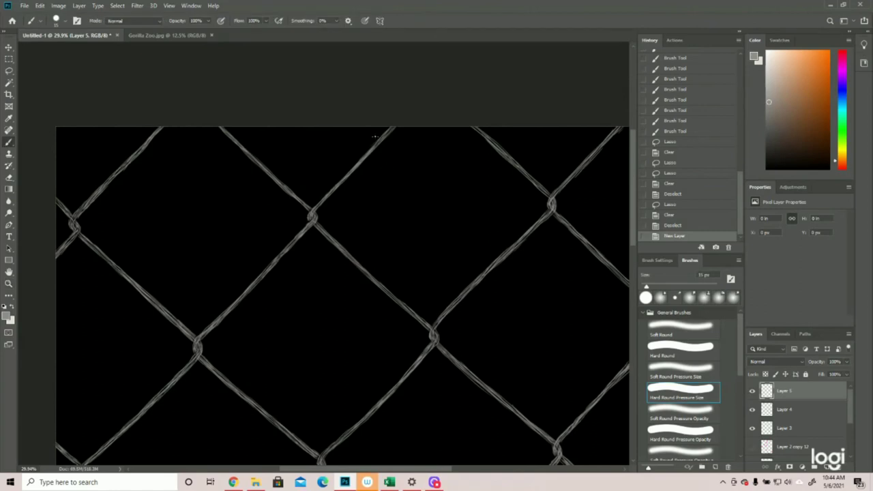
{"action": "left_click_drag", "start_coordinate": [391, 130], "coordinate": [373, 149]}
{"action": "left_click_drag", "start_coordinate": [374, 146], "coordinate": [351, 172]}
{"action": "left_click_drag", "start_coordinate": [355, 167], "coordinate": [315, 210]}
{"action": "left_click_drag", "start_coordinate": [319, 206], "coordinate": [310, 218]}
{"action": "left_click_drag", "start_coordinate": [311, 214], "coordinate": [310, 219]}
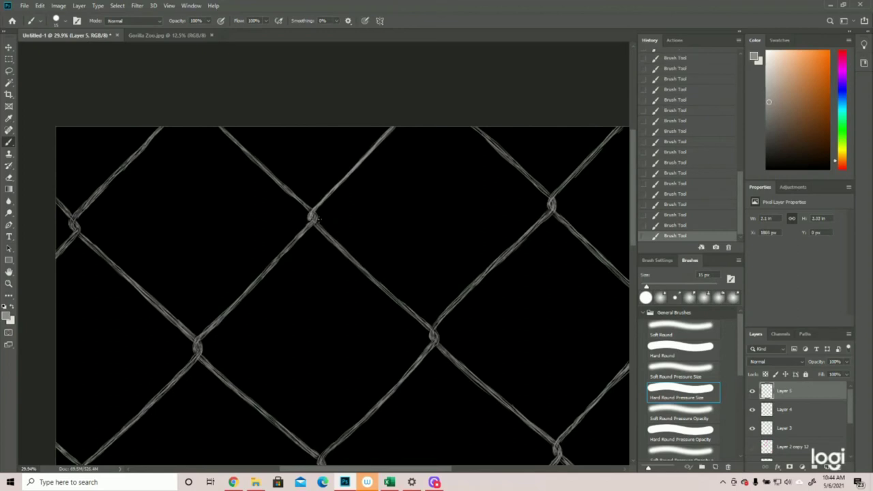
{"action": "left_click_drag", "start_coordinate": [163, 128], "coordinate": [73, 223]}
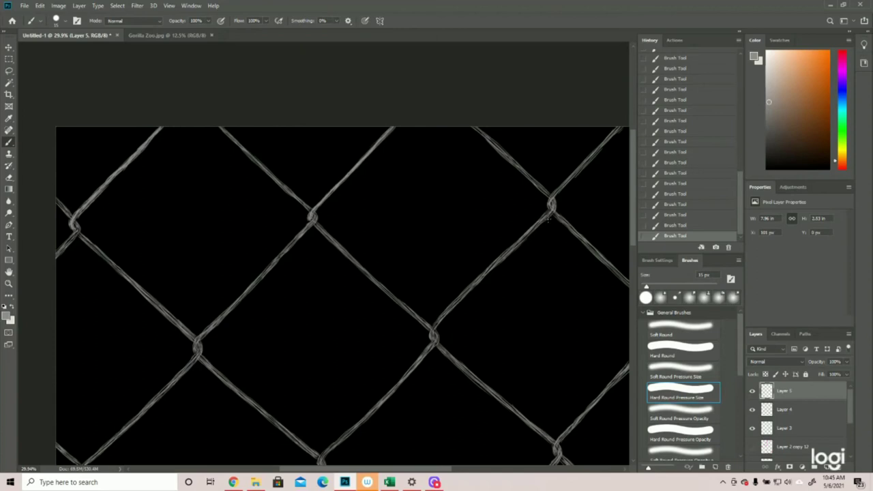
- Brush fuller grey strokes on Layer 5 along the wires running down-left from the upper-right and upper-middle crossings
{"action": "mouse_move", "coordinate": [549, 214]}
{"action": "left_mouse_down"}
{"action": "mouse_move", "coordinate": [470, 282]}
{"action": "mouse_move", "coordinate": [430, 341]}
{"action": "left_mouse_up"}
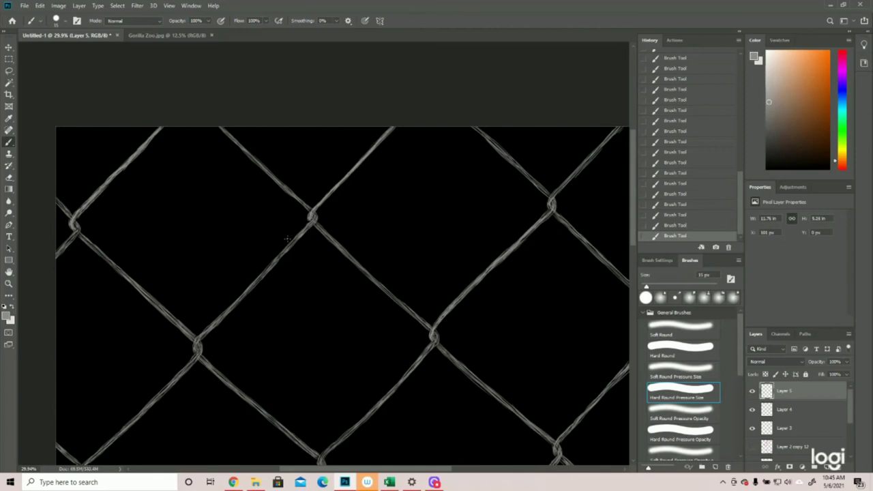
{"action": "left_click_drag", "start_coordinate": [312, 222], "coordinate": [226, 313]}
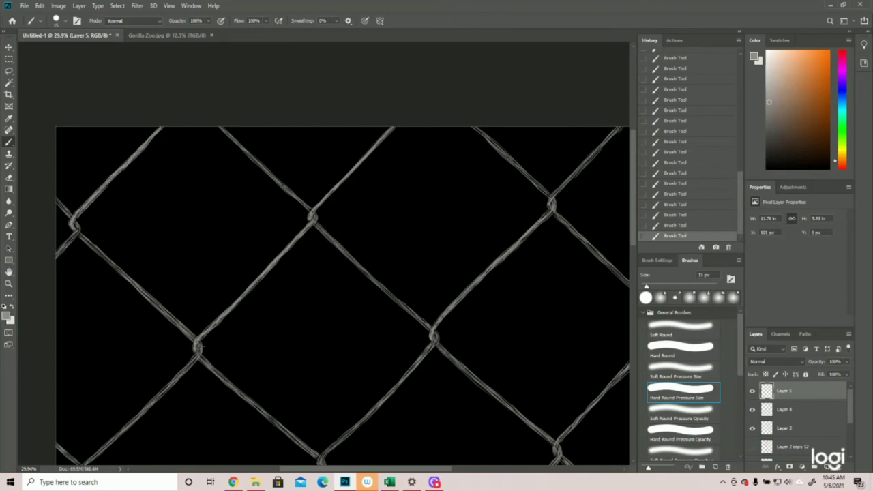
{"action": "left_click", "coordinate": [9, 283]}
{"action": "key", "text": "ctrl+0"}
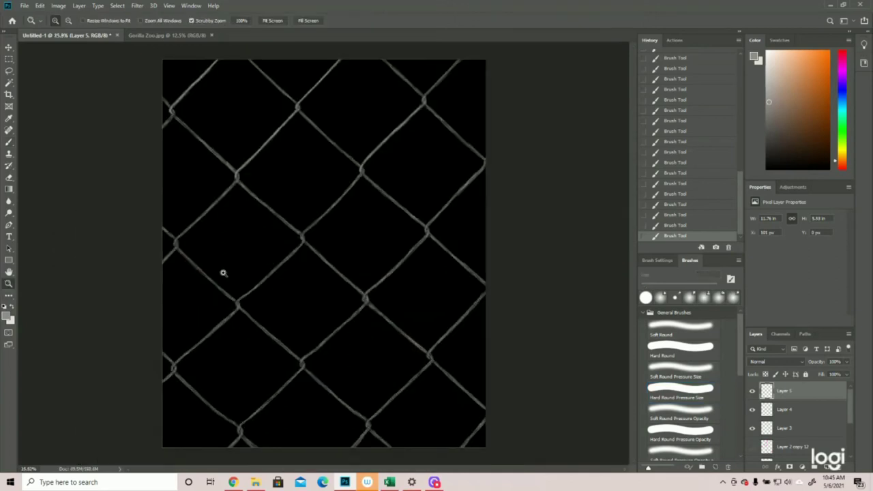
- Thicken the down-left wires from the top edge's right end and the right edge, continuing to the wire ending at the left edge
{"action": "left_click_drag", "start_coordinate": [419, 129], "coordinate": [435, 128]}
{"action": "left_click_drag", "start_coordinate": [435, 129], "coordinate": [437, 184]}
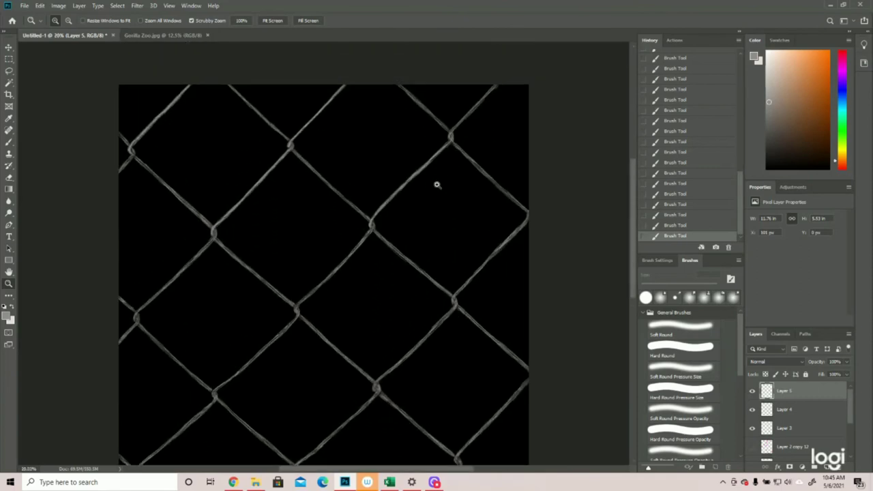
{"action": "left_click", "coordinate": [9, 142]}
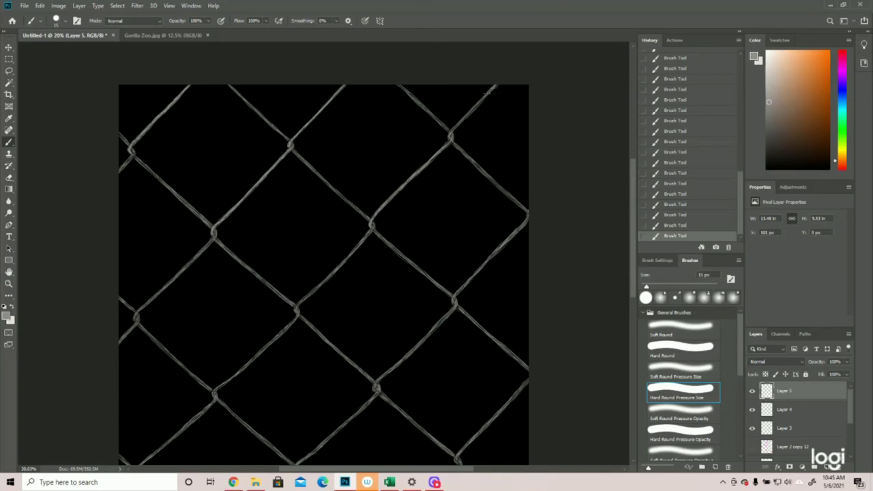
{"action": "left_click_drag", "start_coordinate": [474, 109], "coordinate": [462, 121]}
{"action": "left_click_drag", "start_coordinate": [530, 209], "coordinate": [529, 212]}
{"action": "scroll", "coordinate": [491, 321], "scroll_direction": "down", "scroll_amount": 1}
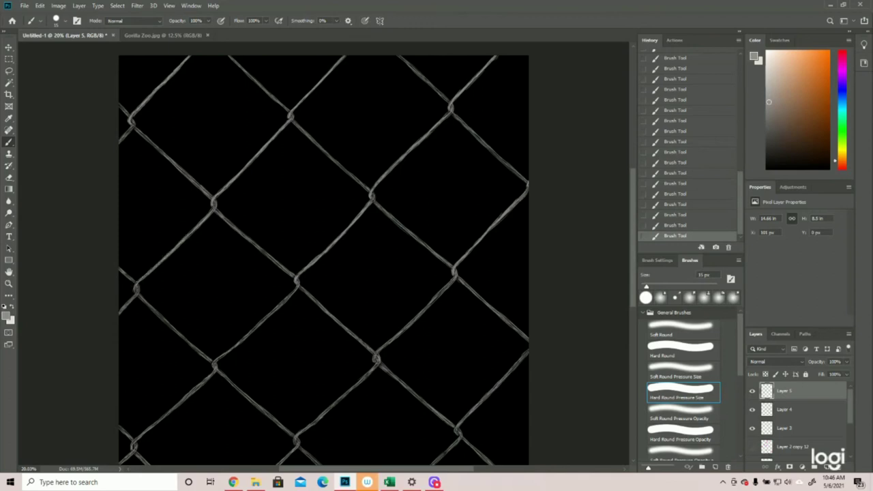
{"action": "left_click_drag", "start_coordinate": [138, 292], "coordinate": [115, 318]}
- Brush fuller grey strokes along the down-left wire from the central crossing through the lower-left crossings to the left edge
{"action": "left_click", "coordinate": [9, 283]}
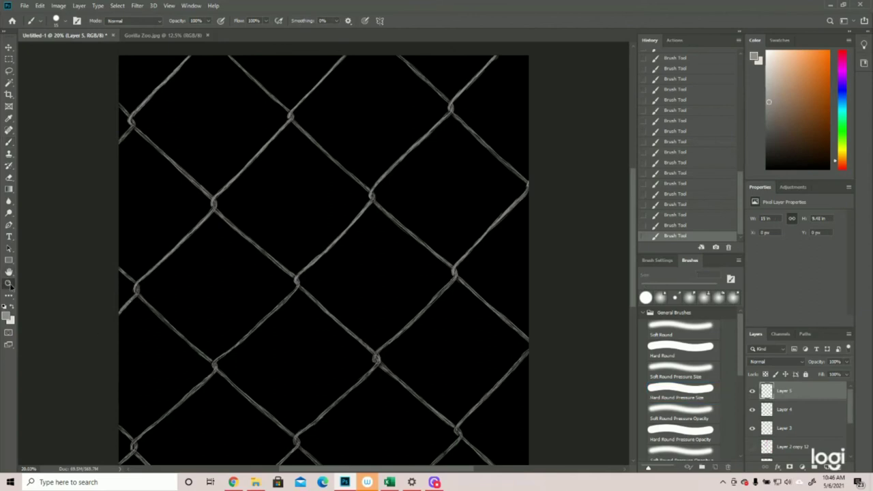
{"action": "left_click", "coordinate": [274, 304], "text": "alt"}
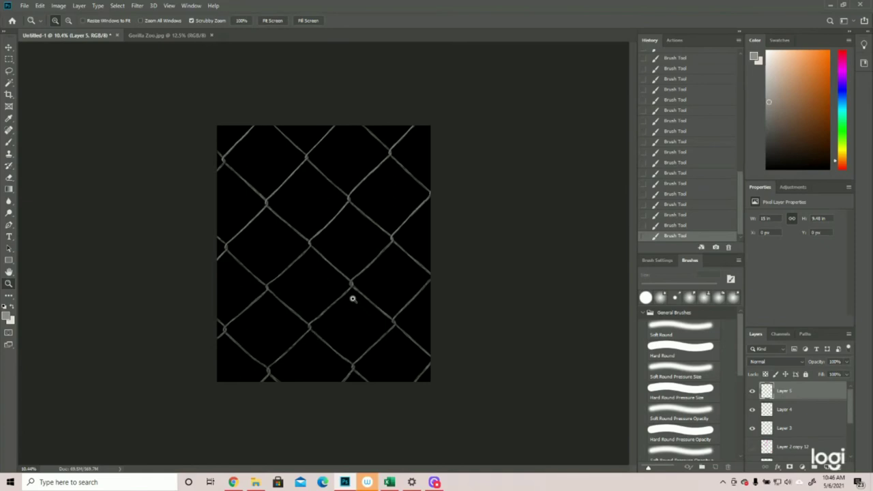
{"action": "left_click", "coordinate": [331, 282]}
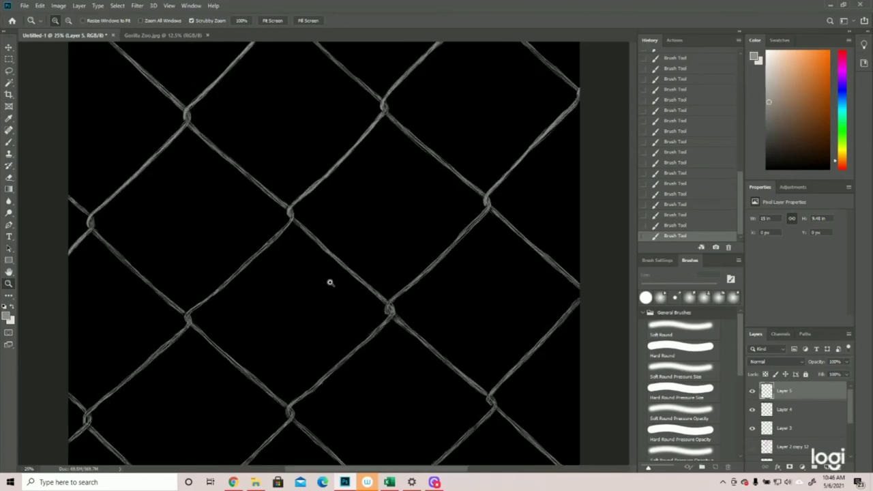
{"action": "left_click", "coordinate": [8, 143]}
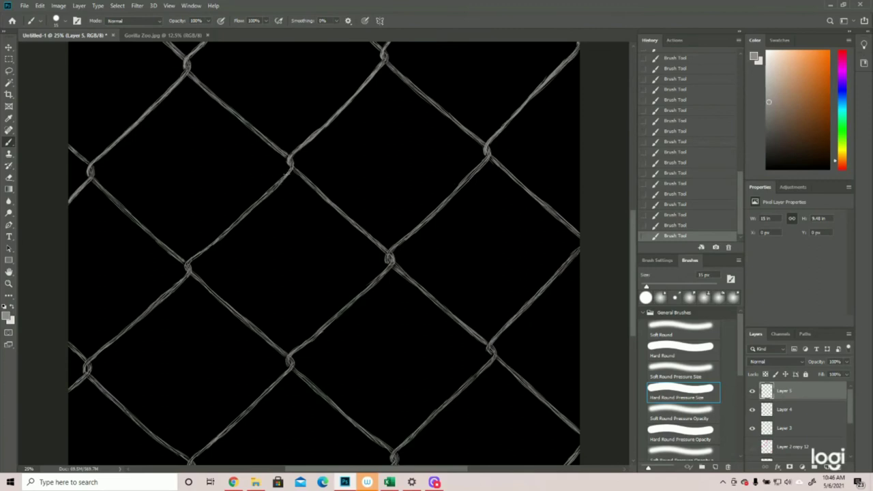
{"action": "left_click_drag", "start_coordinate": [276, 183], "coordinate": [215, 239]}
{"action": "left_click_drag", "start_coordinate": [251, 208], "coordinate": [191, 265]}
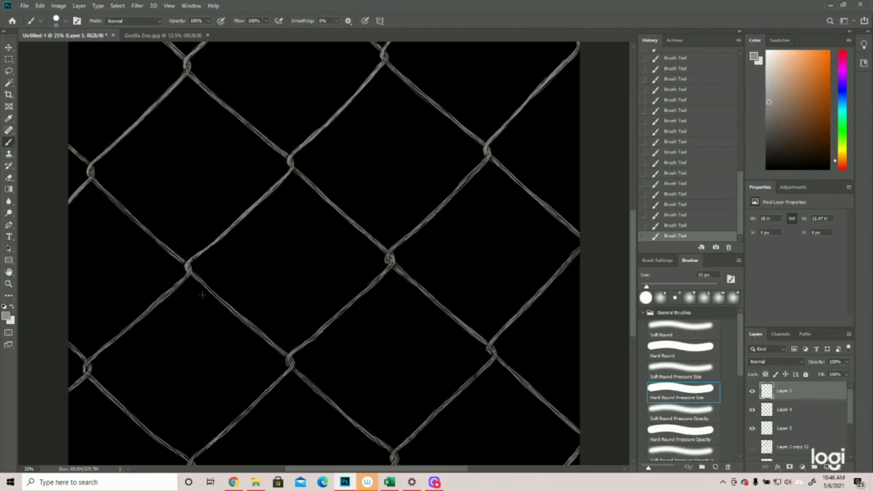
{"action": "mouse_move", "coordinate": [159, 300]}
{"action": "left_mouse_down"}
{"action": "mouse_move", "coordinate": [105, 339]}
{"action": "mouse_move", "coordinate": [131, 325]}
{"action": "mouse_move", "coordinate": [62, 397]}
{"action": "left_mouse_up"}
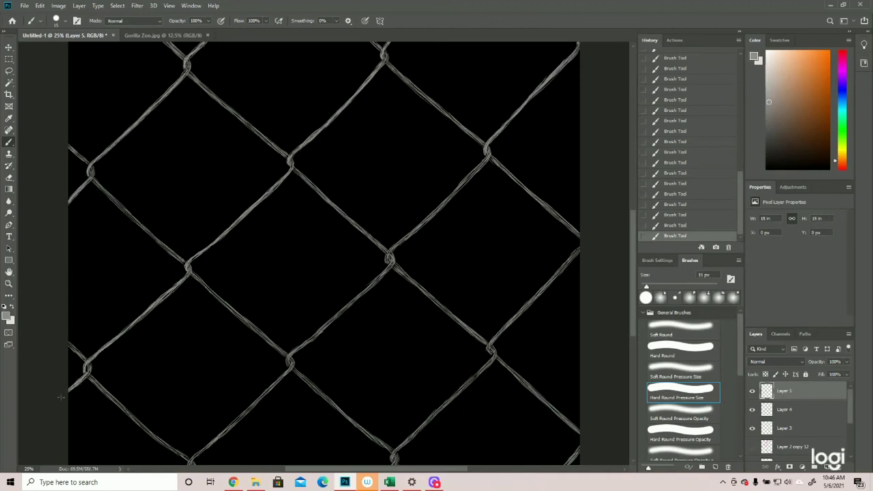
- Thicken the remaining down-left wires across the fence's lower half, from the right edge and inner crossings to the bottom edge
{"action": "scroll", "coordinate": [116, 354], "scroll_direction": "down", "scroll_amount": 3}
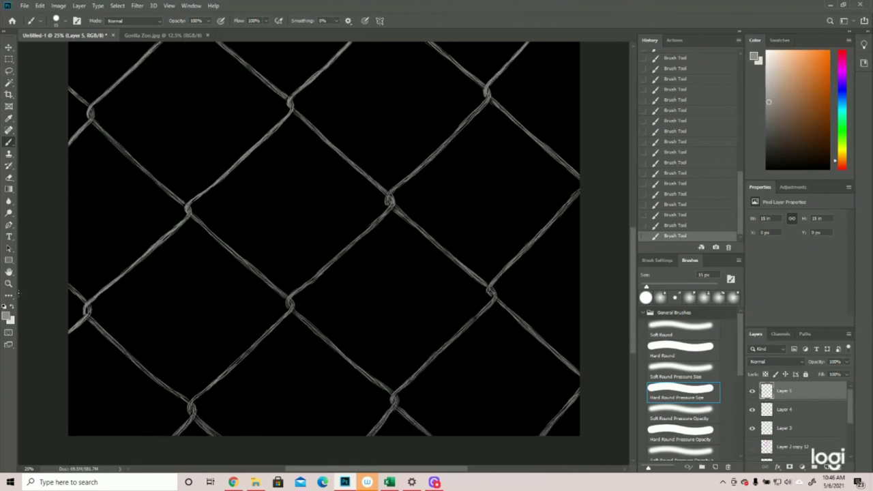
{"action": "left_click", "coordinate": [9, 283]}
{"action": "left_click_drag", "start_coordinate": [211, 275], "coordinate": [217, 276]}
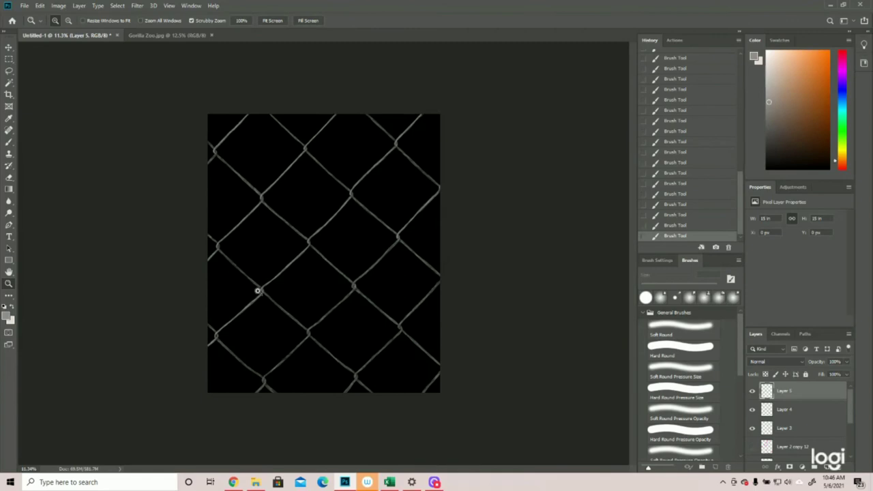
{"action": "left_click", "coordinate": [443, 266]}
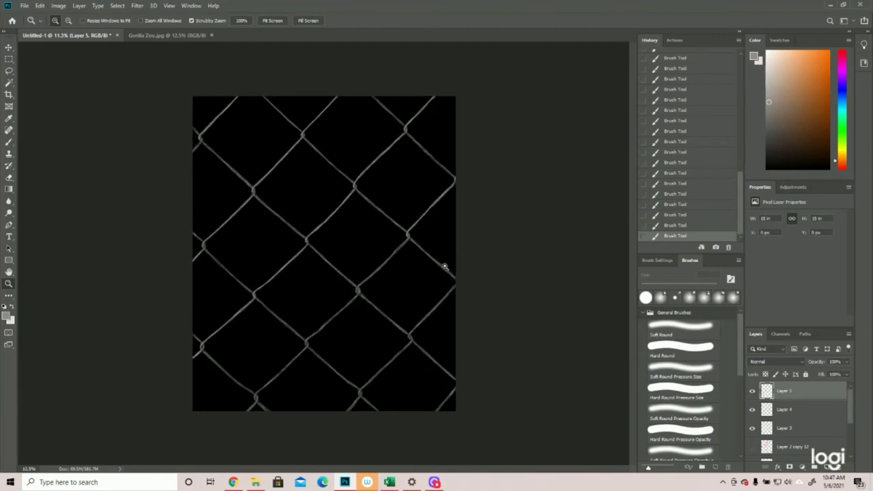
{"action": "left_click_drag", "start_coordinate": [443, 267], "coordinate": [462, 259]}
{"action": "left_click", "coordinate": [9, 142]}
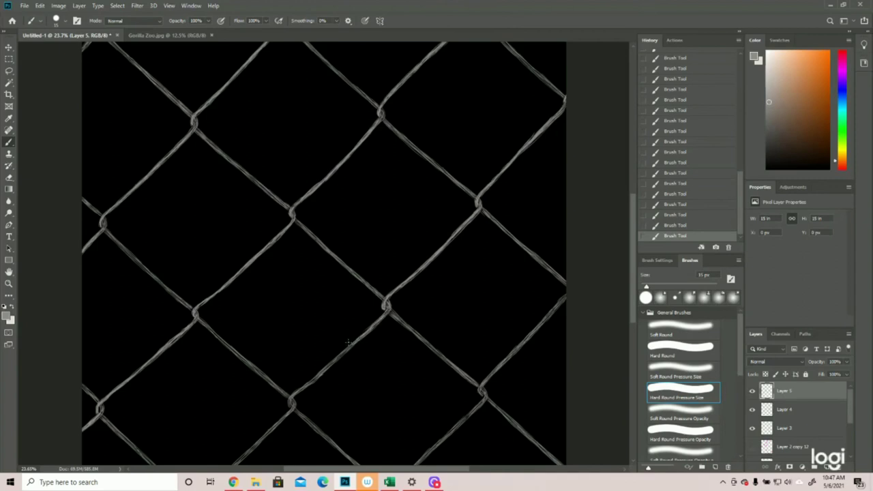
{"action": "scroll", "coordinate": [348, 341], "scroll_direction": "down", "scroll_amount": 3}
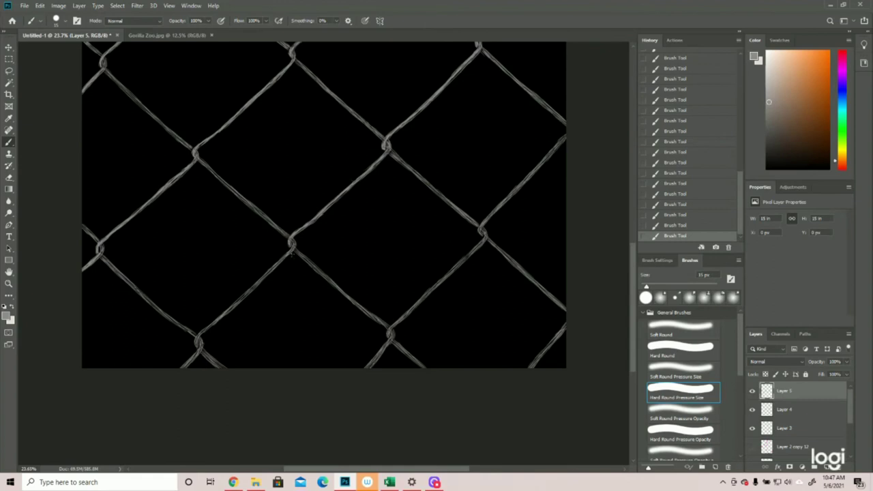
{"action": "mouse_move", "coordinate": [281, 260]}
{"action": "left_mouse_down"}
{"action": "mouse_move", "coordinate": [233, 294]}
{"action": "mouse_move", "coordinate": [262, 279]}
{"action": "mouse_move", "coordinate": [196, 345]}
{"action": "left_mouse_up"}
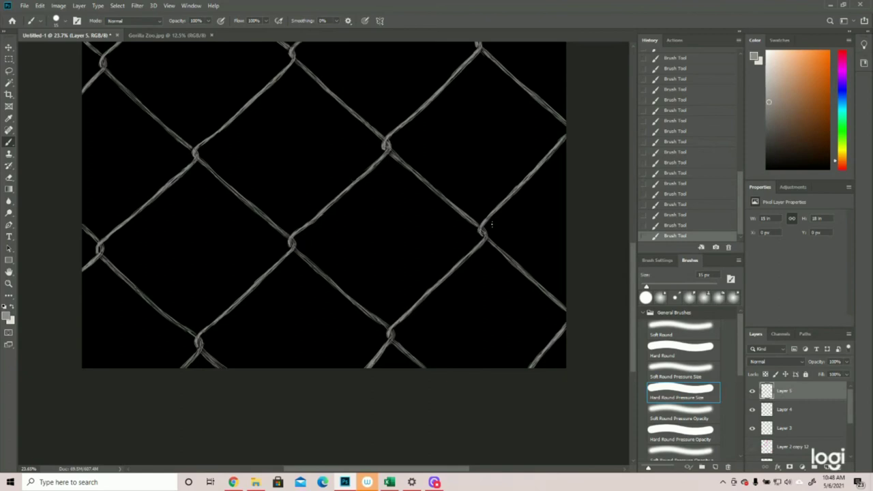
- Brush fuller grey strokes along the down-right wires in the fence's upper half, from the top edge to the middle crossings
{"action": "scroll", "coordinate": [483, 233], "scroll_direction": "up", "scroll_amount": 10}
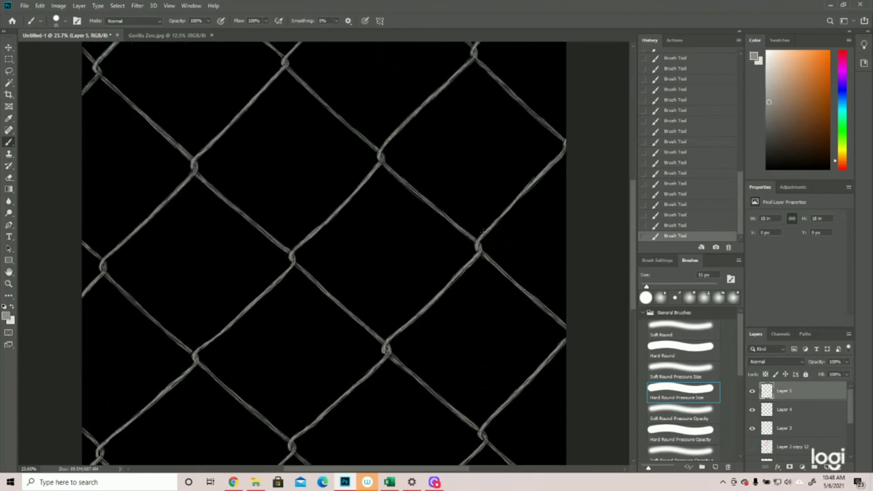
{"action": "scroll", "coordinate": [483, 232], "scroll_direction": "up", "scroll_amount": 10}
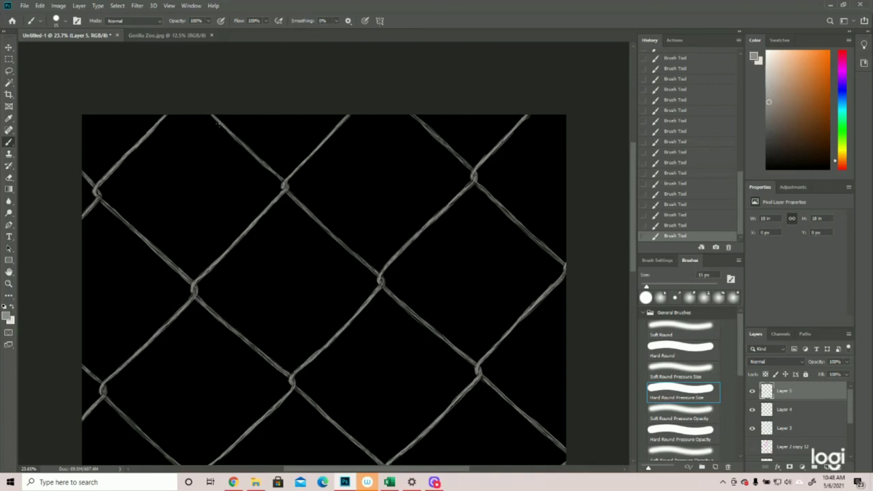
{"action": "left_click_drag", "start_coordinate": [223, 126], "coordinate": [282, 178]}
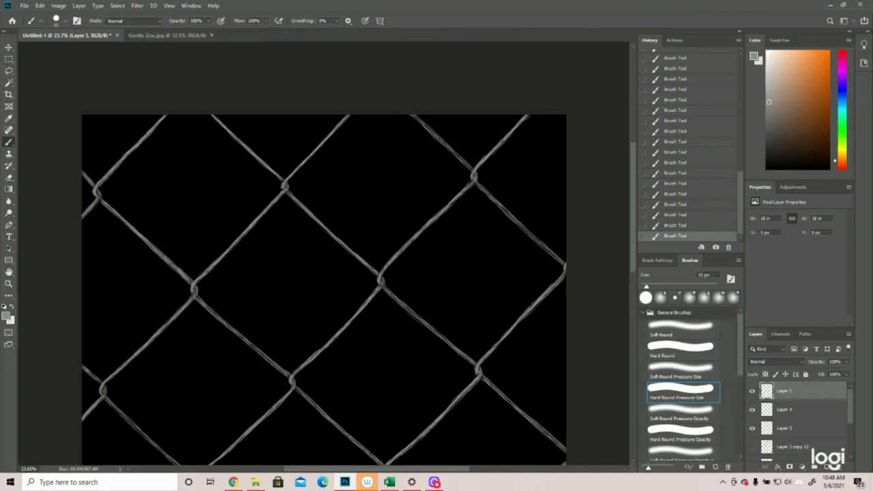
{"action": "left_click_drag", "start_coordinate": [425, 125], "coordinate": [554, 259]}
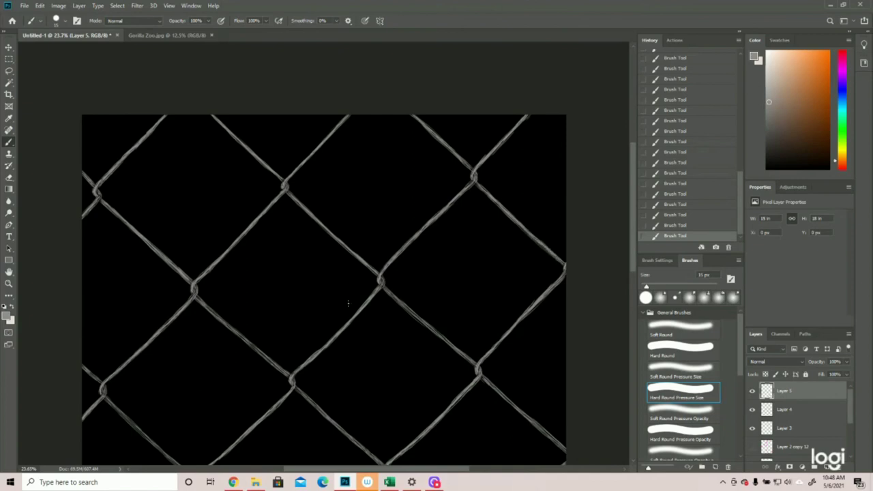
{"action": "scroll", "coordinate": [304, 338], "scroll_direction": "down", "scroll_amount": 5}
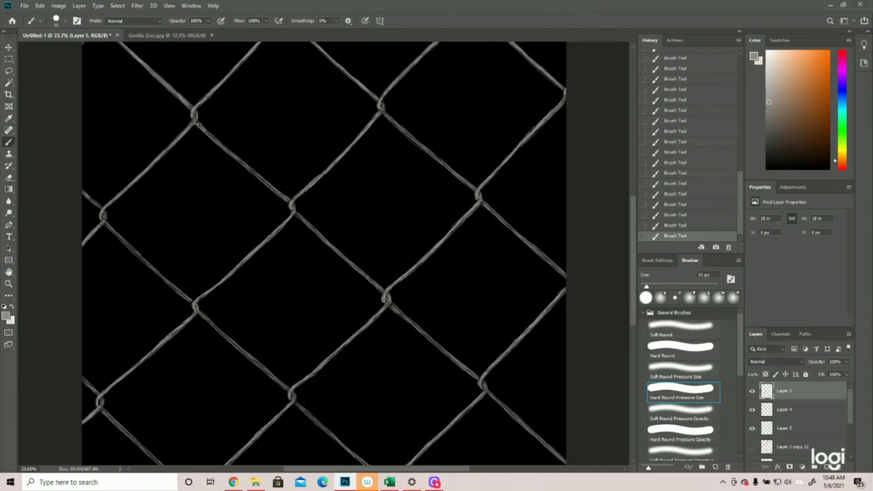
{"action": "left_click_drag", "start_coordinate": [239, 164], "coordinate": [270, 184]}
- Thicken the down-right wires in the fence's lower half, including the short ends at the bottom edge
{"action": "scroll", "coordinate": [365, 280], "scroll_direction": "down", "scroll_amount": 3}
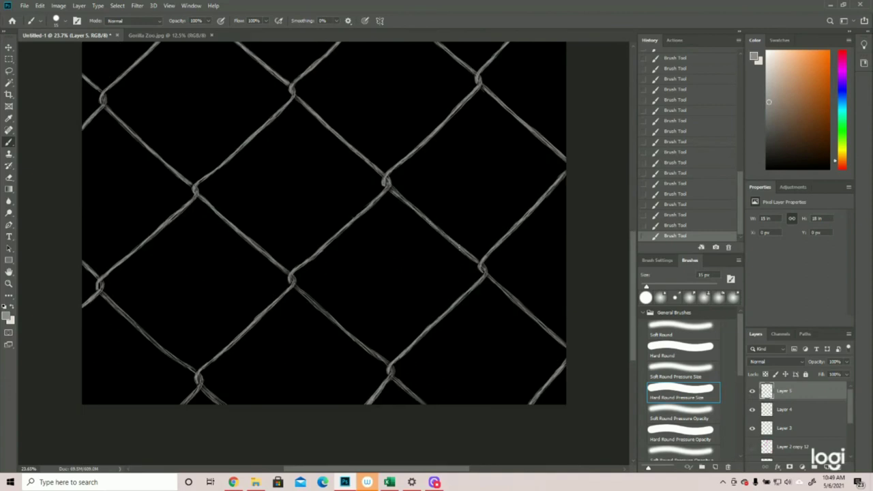
{"action": "left_click_drag", "start_coordinate": [489, 276], "coordinate": [561, 338]}
{"action": "left_click_drag", "start_coordinate": [296, 285], "coordinate": [374, 353]}
{"action": "left_click_drag", "start_coordinate": [396, 384], "coordinate": [427, 407]}
{"action": "left_click_drag", "start_coordinate": [205, 391], "coordinate": [219, 404]}
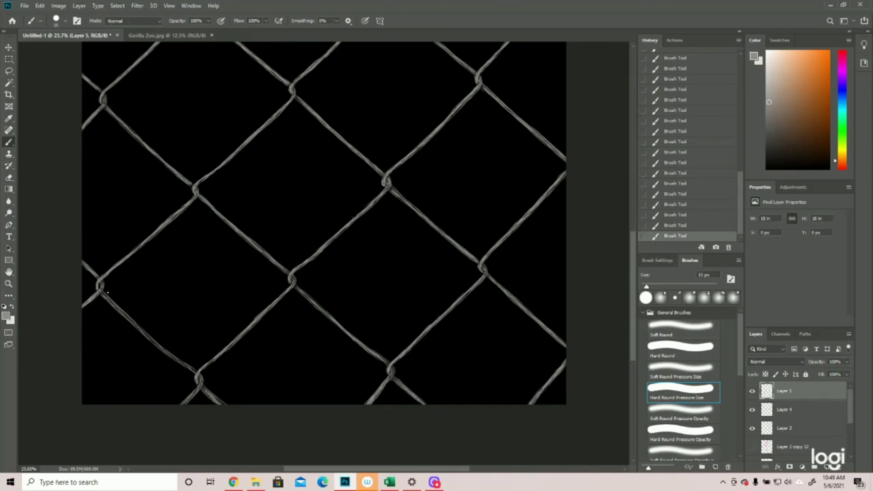
{"action": "left_click_drag", "start_coordinate": [115, 306], "coordinate": [191, 372]}
- Review the whole fence, add a new layer above Layer 5, and set the foreground colour to light beige e6dcd2
{"action": "left_click", "coordinate": [9, 284]}
{"action": "left_click_drag", "start_coordinate": [348, 319], "coordinate": [307, 322]}
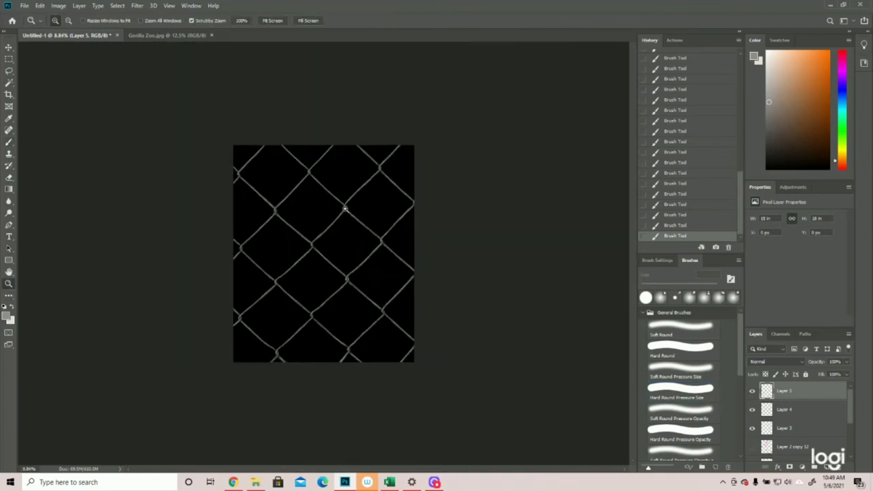
{"action": "left_click", "coordinate": [345, 208]}
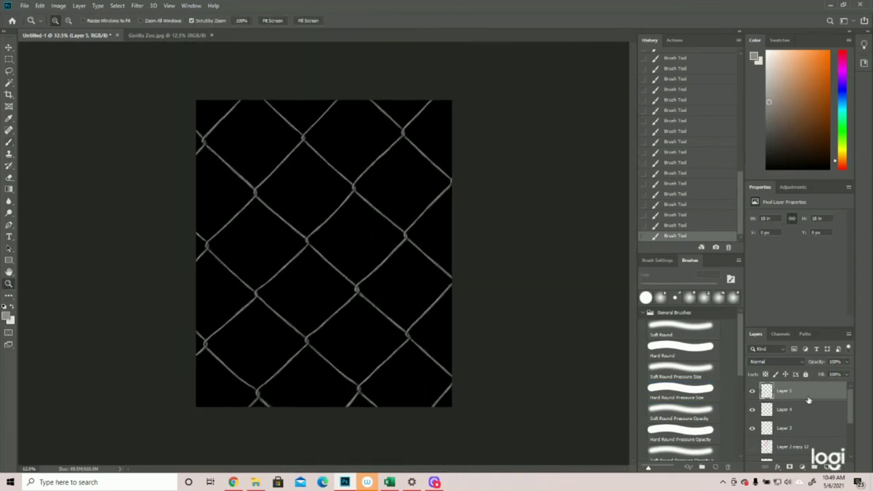
{"action": "left_click", "coordinate": [825, 467]}
{"action": "left_click", "coordinate": [7, 314]}
{"action": "left_click", "coordinate": [341, 259]}
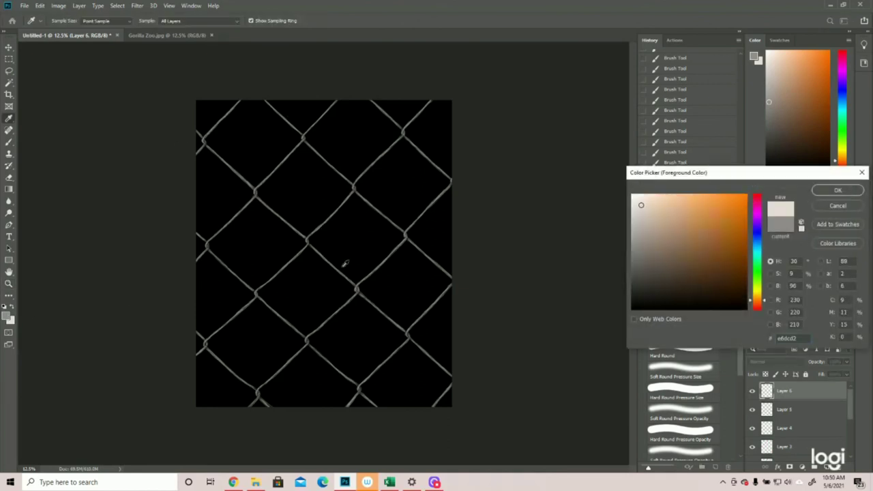
{"action": "left_click", "coordinate": [825, 192]}
- On the new layer, brush light highlights along the middle of the down-left wires in the fence's upper part
{"action": "left_click", "coordinate": [317, 88]}
{"action": "mouse_move", "coordinate": [302, 148]}
{"action": "left_mouse_down"}
{"action": "mouse_move", "coordinate": [247, 141]}
{"action": "mouse_move", "coordinate": [259, 143]}
{"action": "left_mouse_up"}
{"action": "left_click", "coordinate": [10, 144]}
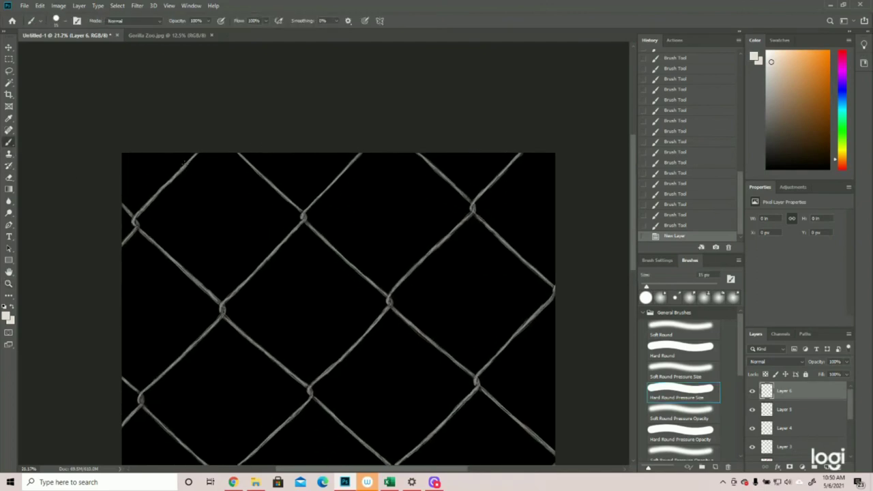
{"action": "left_click_drag", "start_coordinate": [187, 163], "coordinate": [160, 192]}
{"action": "left_click_drag", "start_coordinate": [162, 189], "coordinate": [153, 200]}
{"action": "left_click_drag", "start_coordinate": [280, 246], "coordinate": [251, 274]}
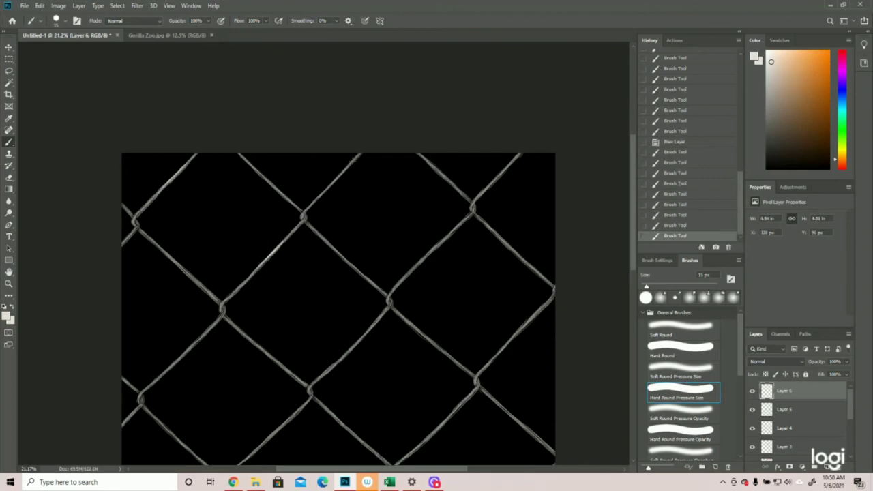
{"action": "left_click_drag", "start_coordinate": [350, 164], "coordinate": [329, 181]}
{"action": "left_click_drag", "start_coordinate": [337, 177], "coordinate": [326, 186]}
{"action": "left_click_drag", "start_coordinate": [450, 236], "coordinate": [407, 273]}
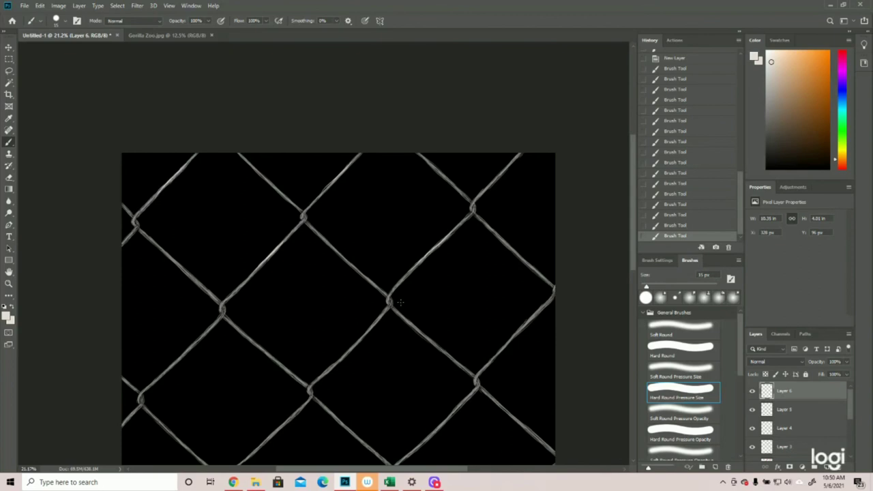
- Brush light highlights along the middle of the down-left wires in the fence's central area and near its right edge
{"action": "scroll", "coordinate": [400, 302], "scroll_direction": "down", "scroll_amount": 5}
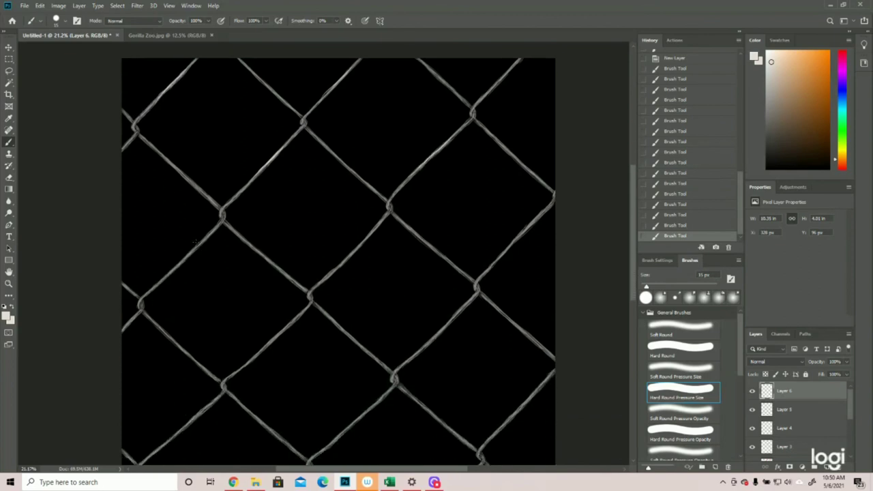
{"action": "left_click_drag", "start_coordinate": [199, 243], "coordinate": [176, 272]}
{"action": "left_click_drag", "start_coordinate": [340, 263], "coordinate": [319, 282]}
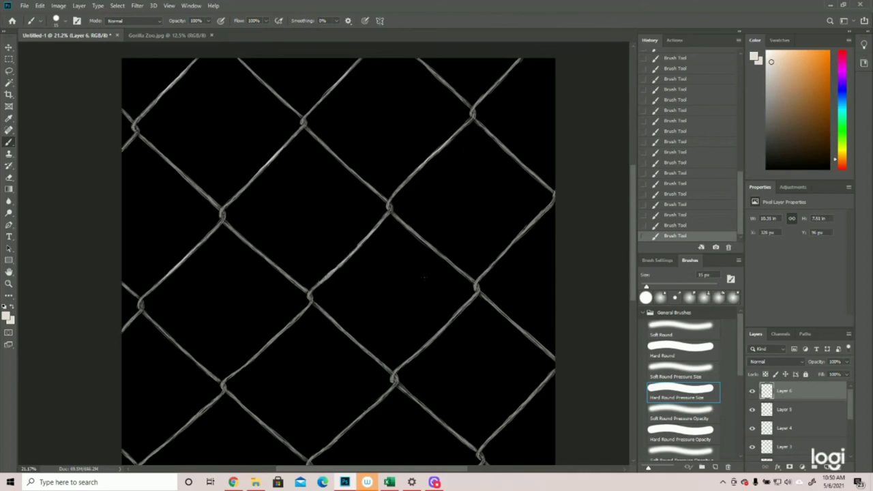
{"action": "left_click_drag", "start_coordinate": [458, 313], "coordinate": [423, 347]}
{"action": "left_click_drag", "start_coordinate": [539, 214], "coordinate": [501, 255]}
{"action": "scroll", "coordinate": [493, 266], "scroll_direction": "down", "scroll_amount": 5}
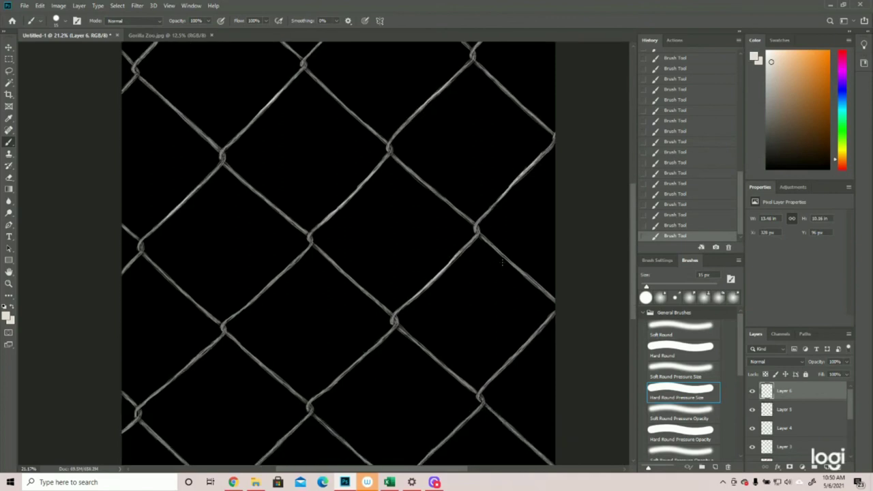
{"action": "left_click_drag", "start_coordinate": [537, 271], "coordinate": [501, 311]}
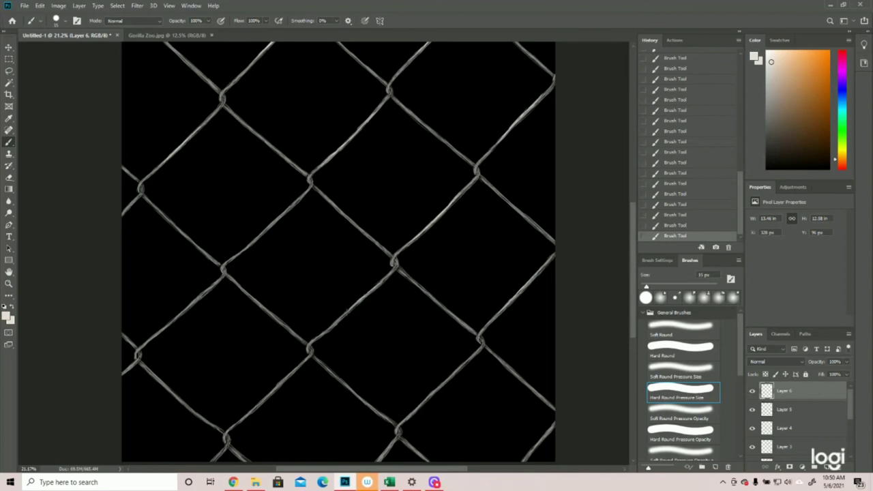
- Brush light highlights along the down-left wires in the fence's lower part, including the short end near the lower-right corner
{"action": "left_click_drag", "start_coordinate": [341, 315], "coordinate": [333, 323]}
{"action": "left_click_drag", "start_coordinate": [212, 287], "coordinate": [151, 338]}
{"action": "left_click_drag", "start_coordinate": [476, 252], "coordinate": [406, 318]}
{"action": "left_click_drag", "start_coordinate": [550, 327], "coordinate": [522, 360]}
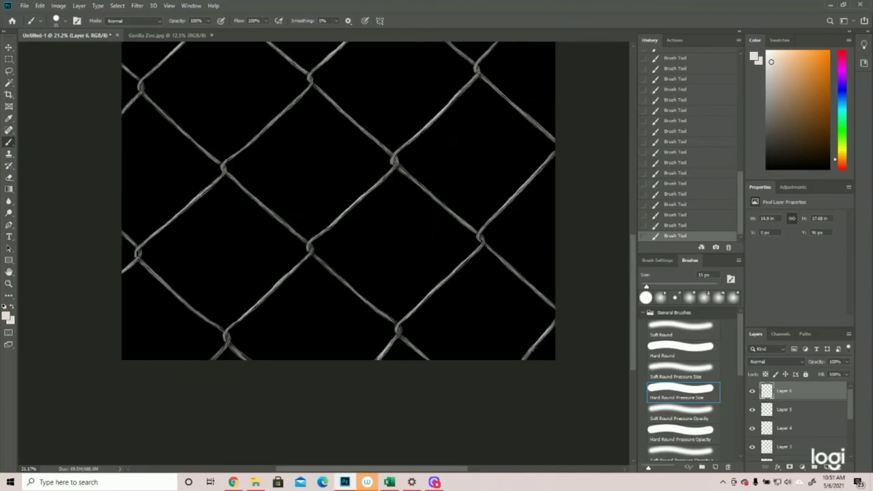
- Examine the light highlights across the whole fence at a reduced view size
{"action": "left_click", "coordinate": [9, 284]}
{"action": "scroll", "coordinate": [319, 264], "scroll_direction": "down", "scroll_amount": 5}
{"action": "scroll", "coordinate": [344, 185], "scroll_direction": "up", "scroll_amount": 4}
{"action": "mouse_move", "coordinate": [324, 186]}
{"action": "left_mouse_down"}
{"action": "mouse_move", "coordinate": [375, 183]}
{"action": "mouse_move", "coordinate": [314, 186]}
{"action": "left_mouse_up"}
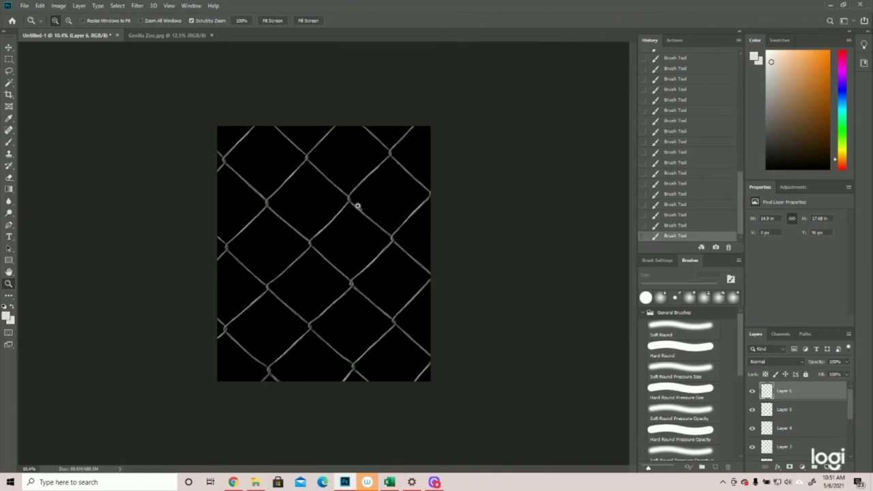
{"action": "left_click_drag", "start_coordinate": [376, 273], "coordinate": [352, 277]}
{"action": "left_click", "coordinate": [352, 277]}
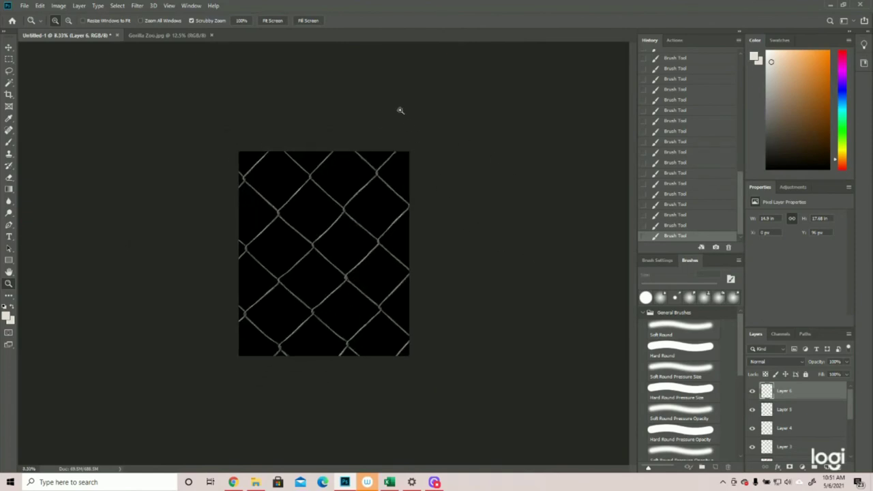
{"action": "left_click_drag", "start_coordinate": [400, 111], "coordinate": [457, 146]}
- Brush a light highlight along the short down-left wire near the canvas's upper-right corner, undoing one stroke and repainting it
{"action": "left_click", "coordinate": [14, 141]}
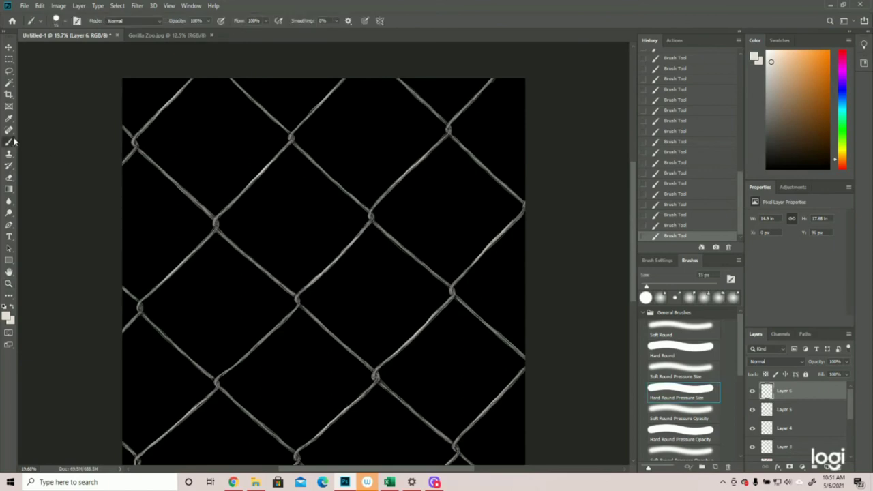
{"action": "left_click", "coordinate": [494, 77]}
{"action": "left_click_drag", "start_coordinate": [492, 79], "coordinate": [465, 107]}
{"action": "left_click", "coordinate": [681, 225]}
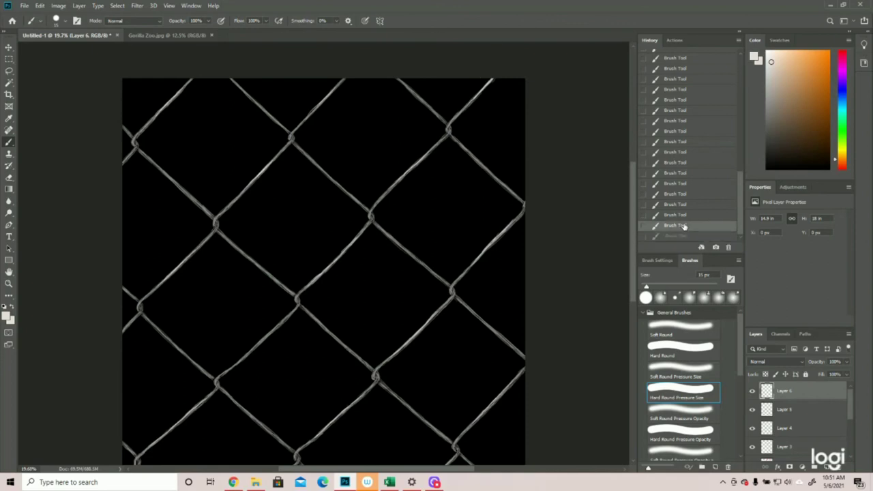
{"action": "left_click_drag", "start_coordinate": [475, 97], "coordinate": [459, 117]}
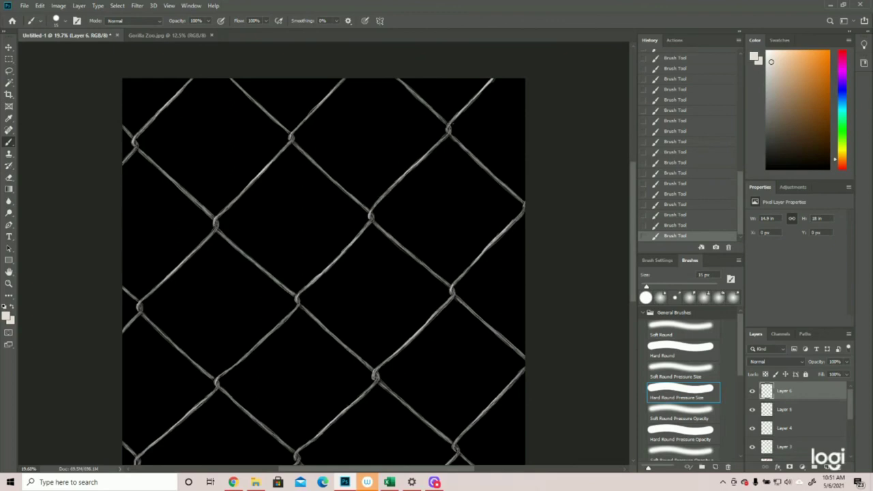
- Add a small light highlight to the wire bend at the canvas's upper right edge and review the whole fence
{"action": "scroll", "coordinate": [460, 127], "scroll_direction": "down", "scroll_amount": 4}
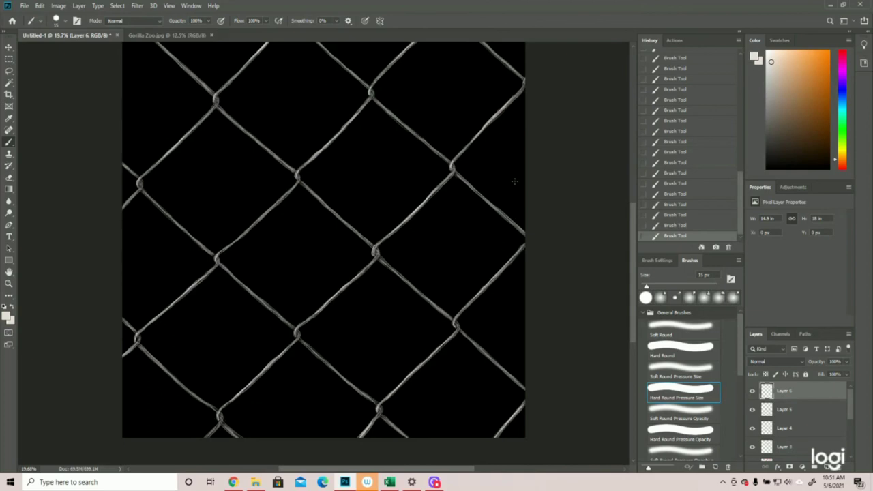
{"action": "left_click_drag", "start_coordinate": [522, 78], "coordinate": [524, 82]}
{"action": "scroll", "coordinate": [497, 240], "scroll_direction": "up", "scroll_amount": 2}
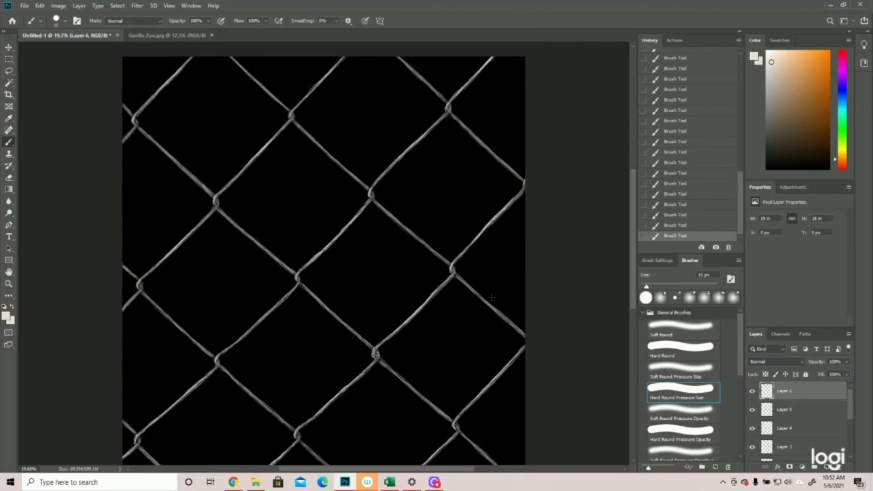
{"action": "left_click", "coordinate": [9, 284]}
{"action": "left_click_drag", "start_coordinate": [378, 276], "coordinate": [401, 299]}
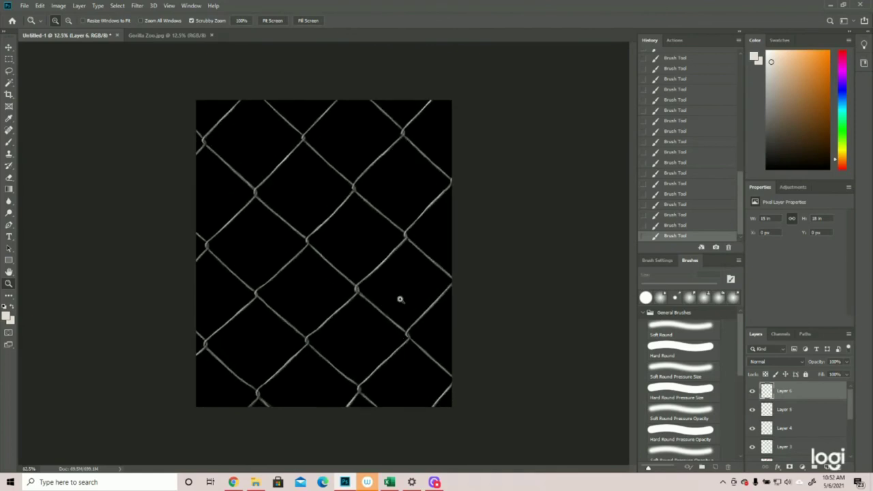
{"action": "left_click", "coordinate": [454, 295]}
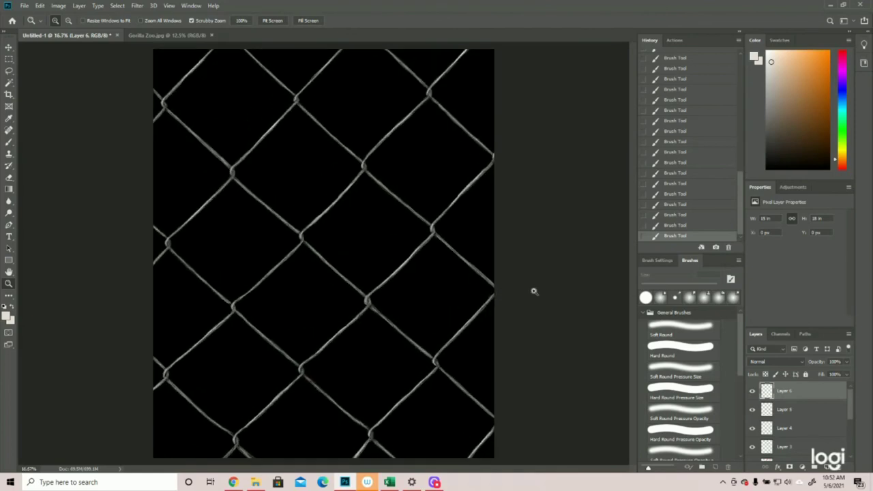